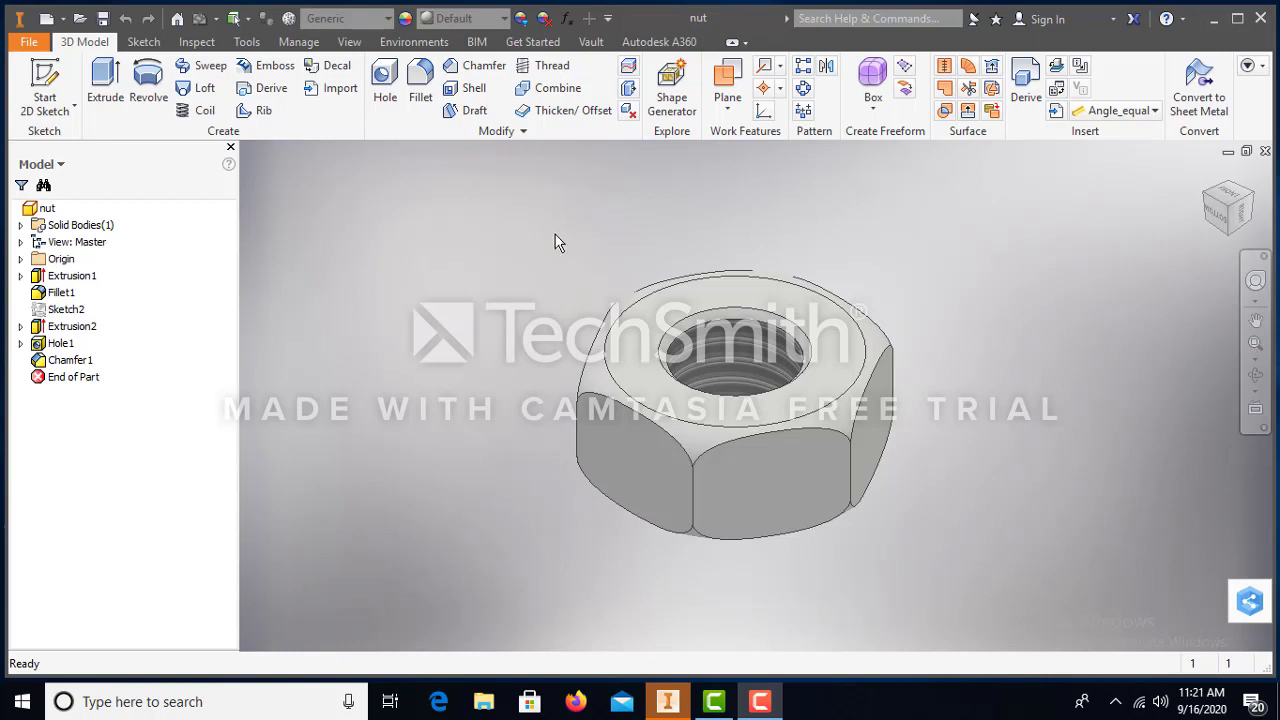
{"action": "scroll", "coordinate": [874, 369], "scroll_direction": "up", "scroll_amount": 3}
{"action": "scroll", "coordinate": [874, 366], "scroll_direction": "down", "scroll_amount": 3}
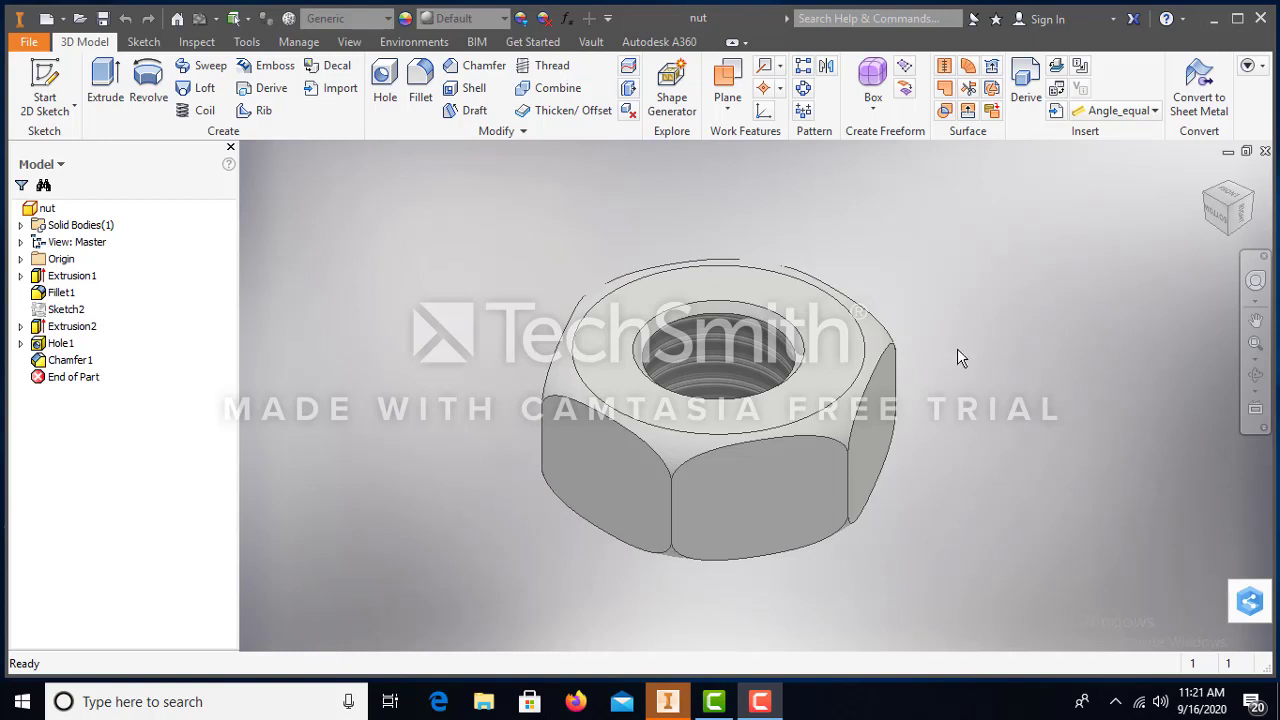
Create a new part from the metric Standard (mm).ipt template.
{"action": "left_click", "coordinate": [44, 17]}
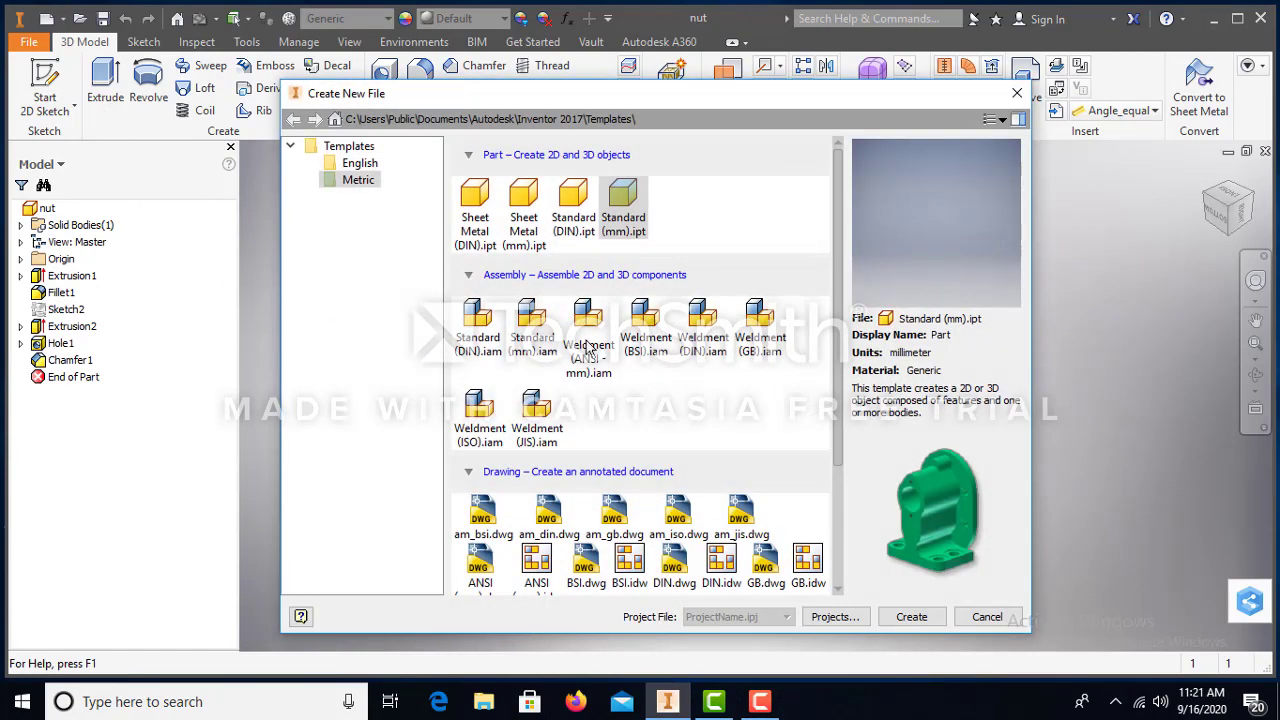
{"action": "left_click", "coordinate": [623, 226]}
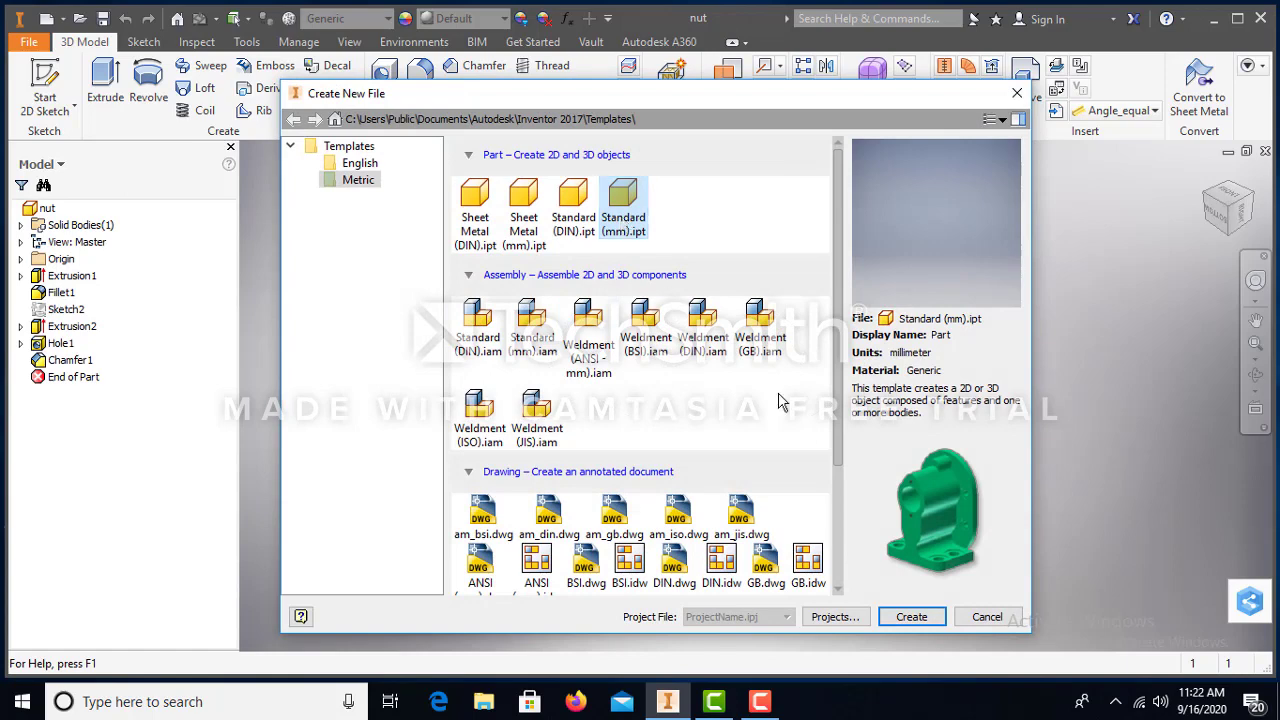
{"action": "left_click", "coordinate": [912, 617]}
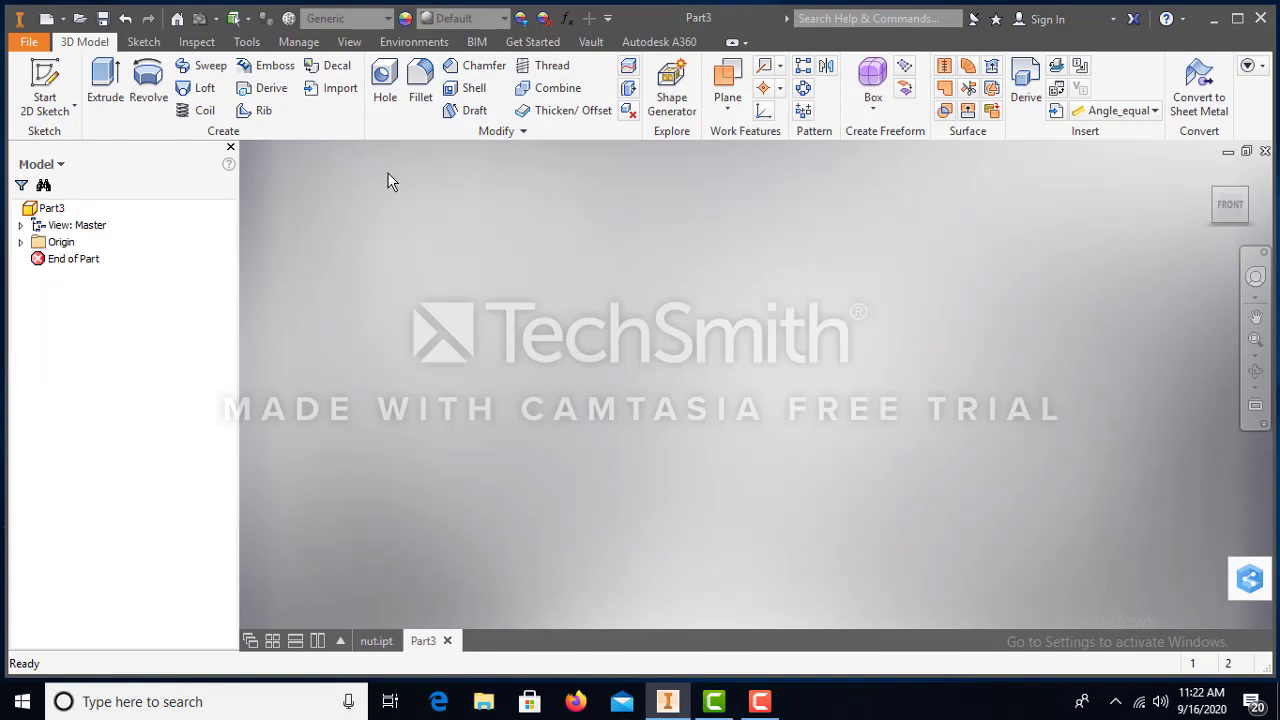
Sketch a circle 20 mm in diameter centred on the origin of the front origin plane and finish the sketch.
{"action": "left_click", "coordinate": [143, 42]}
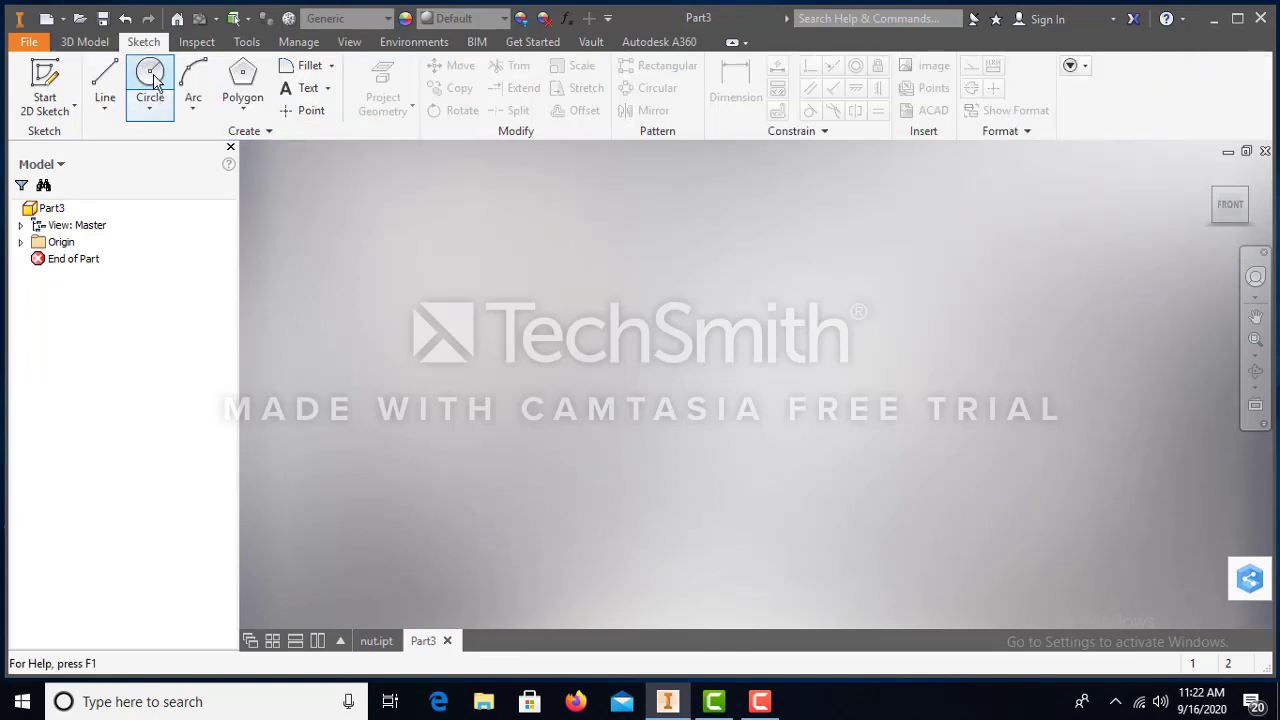
{"action": "left_click", "coordinate": [152, 80]}
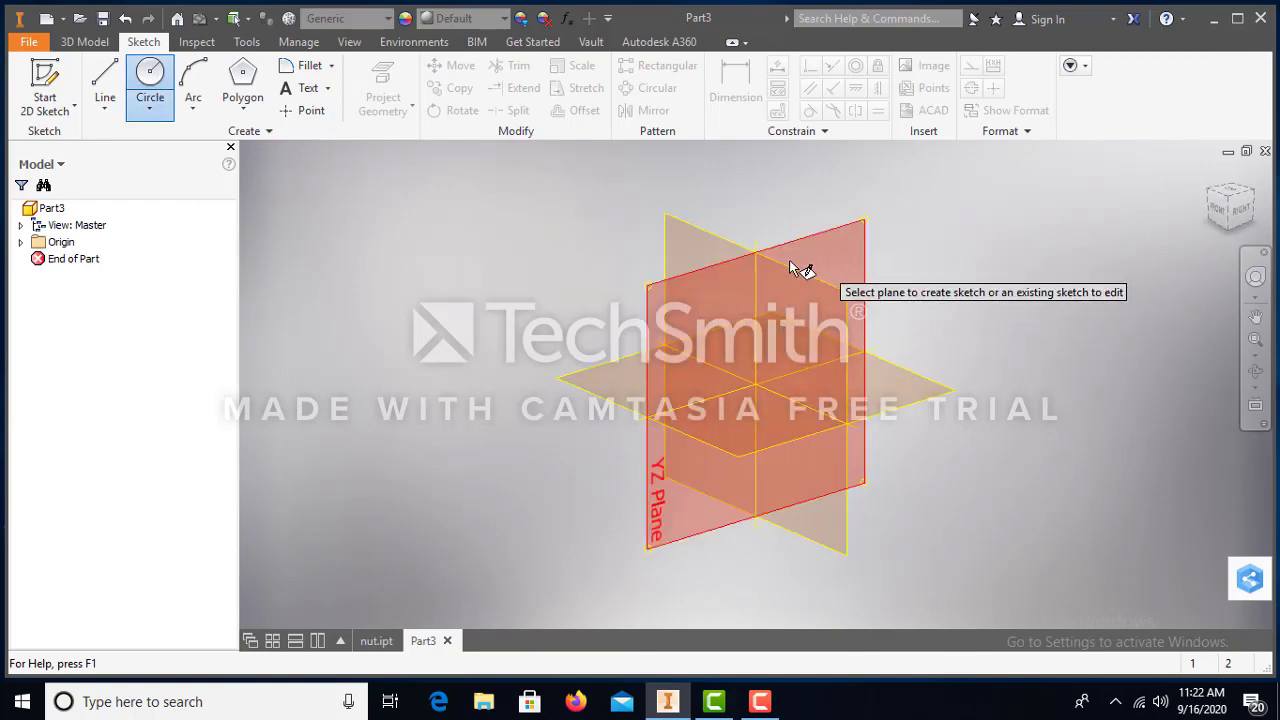
{"action": "left_click", "coordinate": [688, 250]}
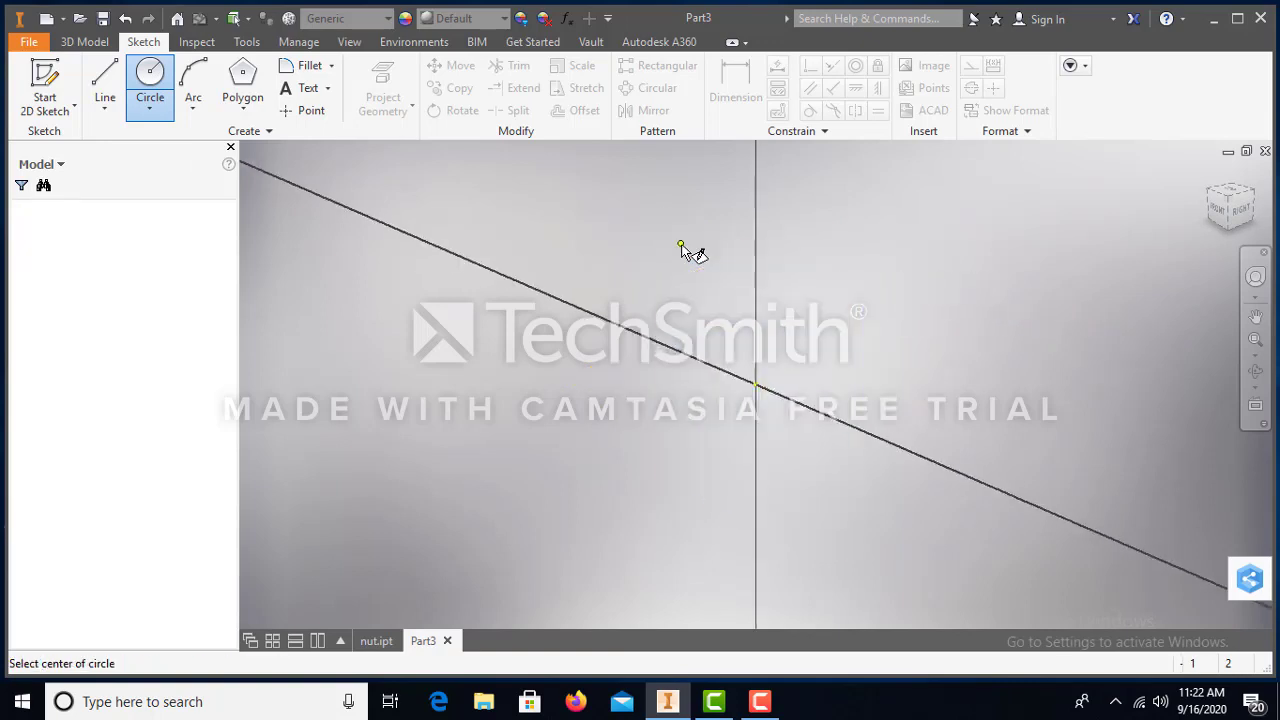
{"action": "left_click", "coordinate": [755, 384]}
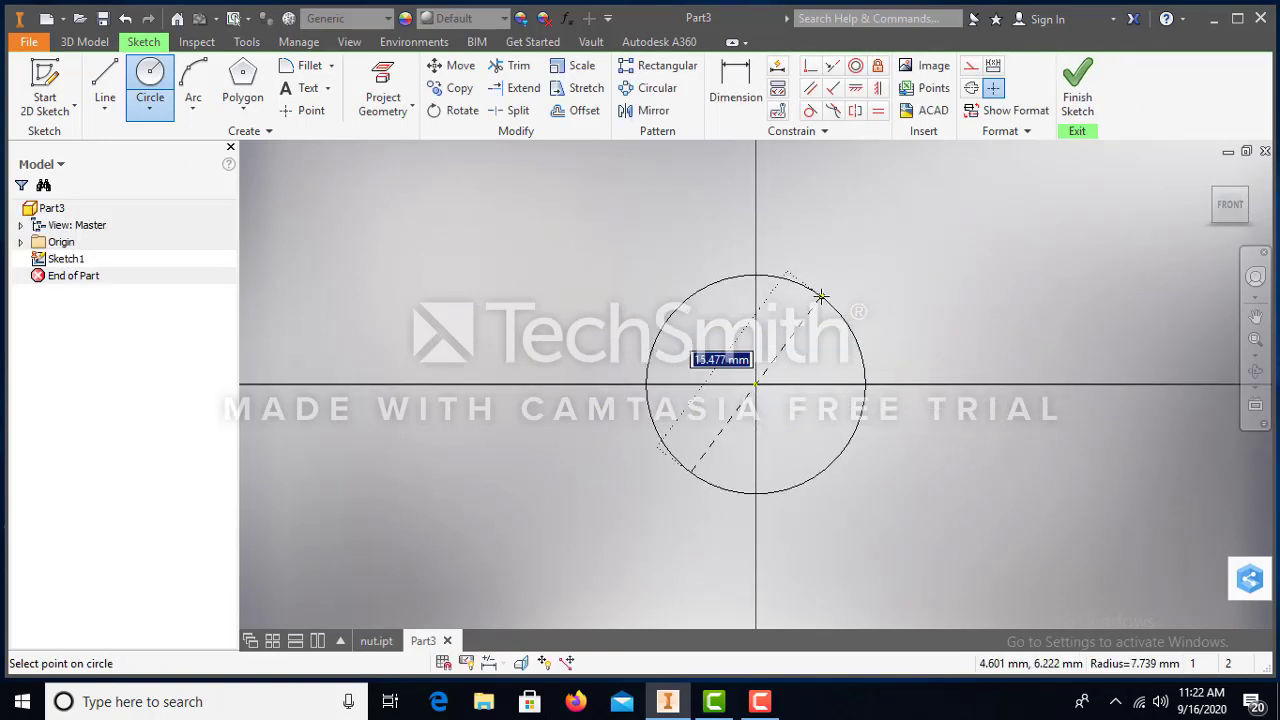
{"action": "type", "text": "20"}
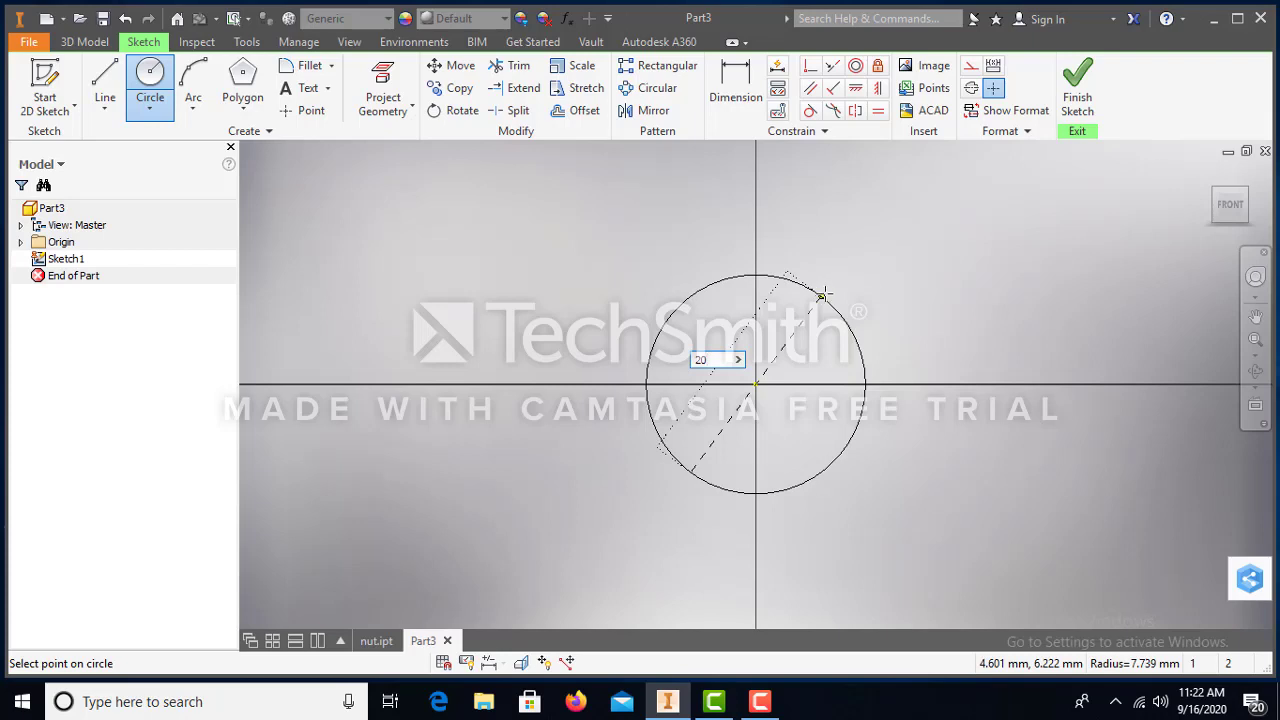
{"action": "key", "text": "Return"}
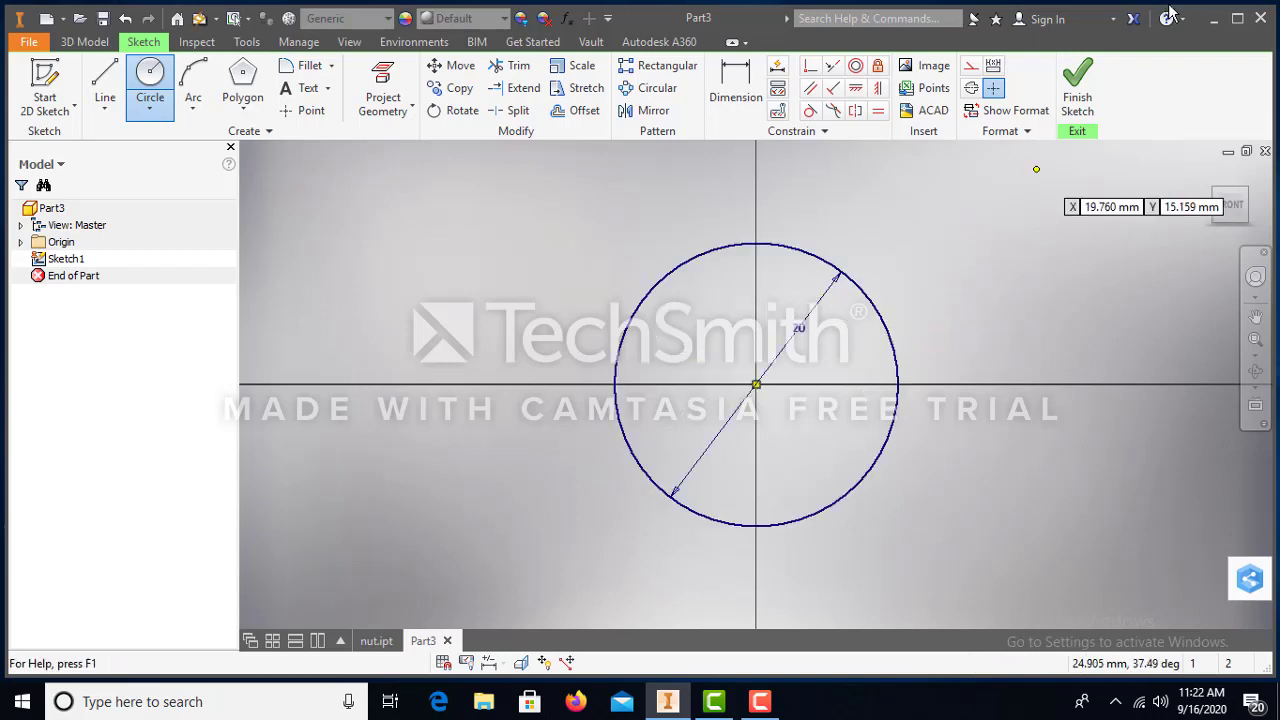
{"action": "left_click", "coordinate": [1063, 108]}
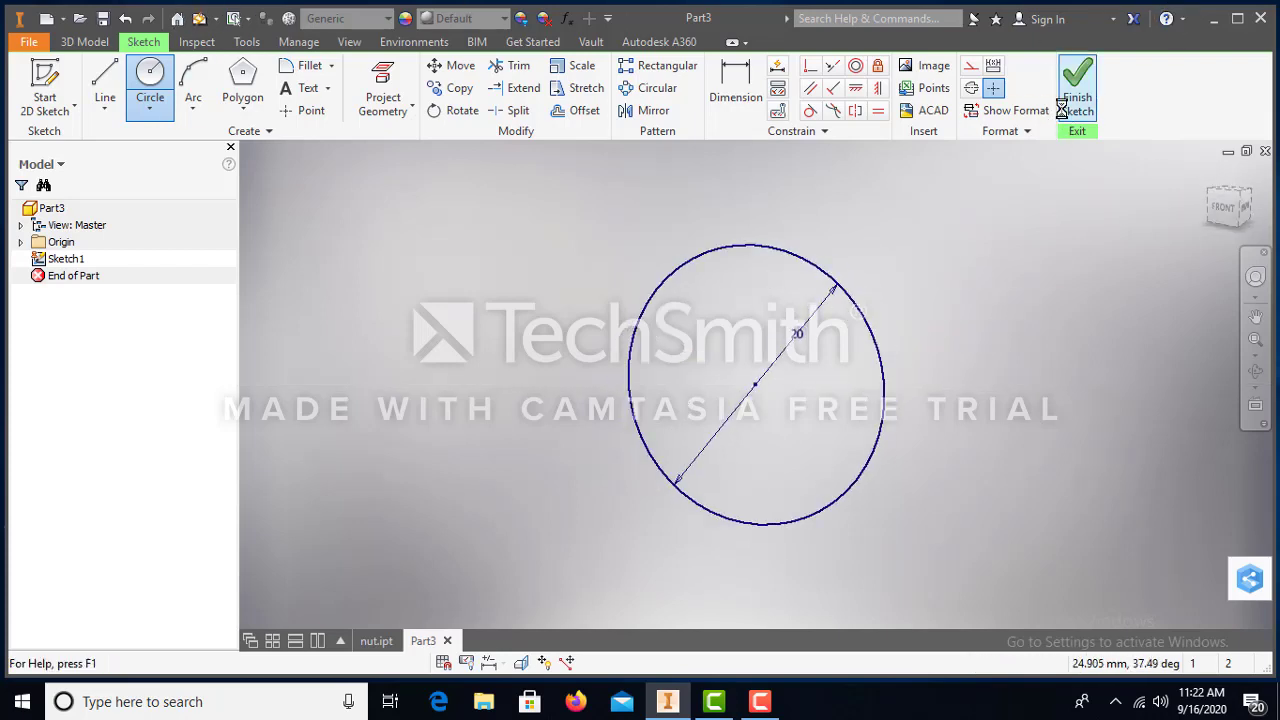
Extrude the circle 8 mm as a new solid.
{"action": "left_click", "coordinate": [100, 42]}
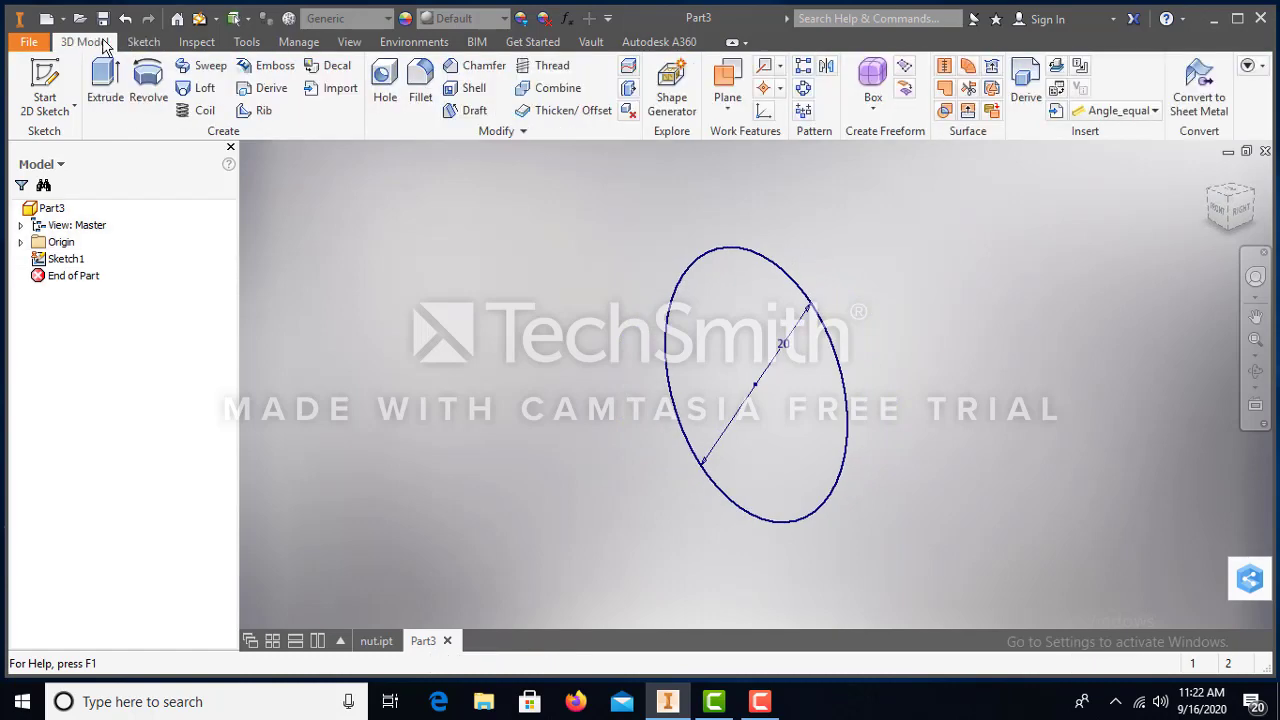
{"action": "left_click", "coordinate": [105, 85]}
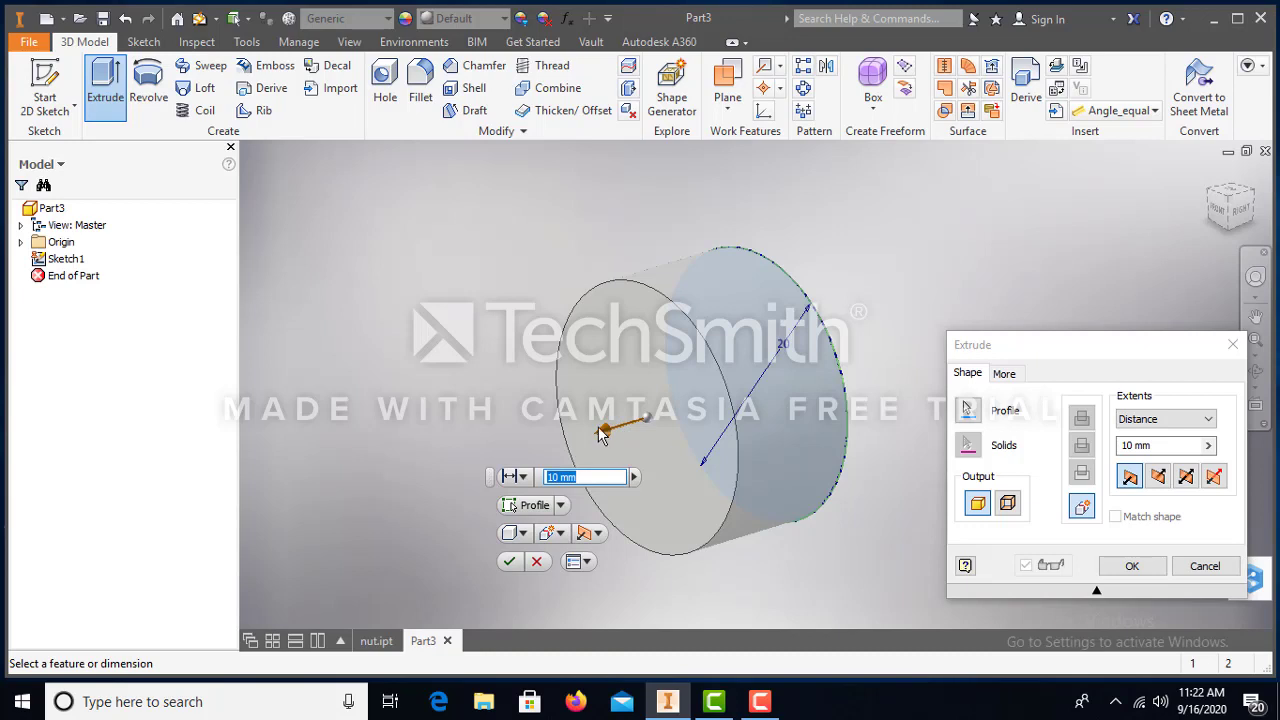
{"action": "type", "text": "8"}
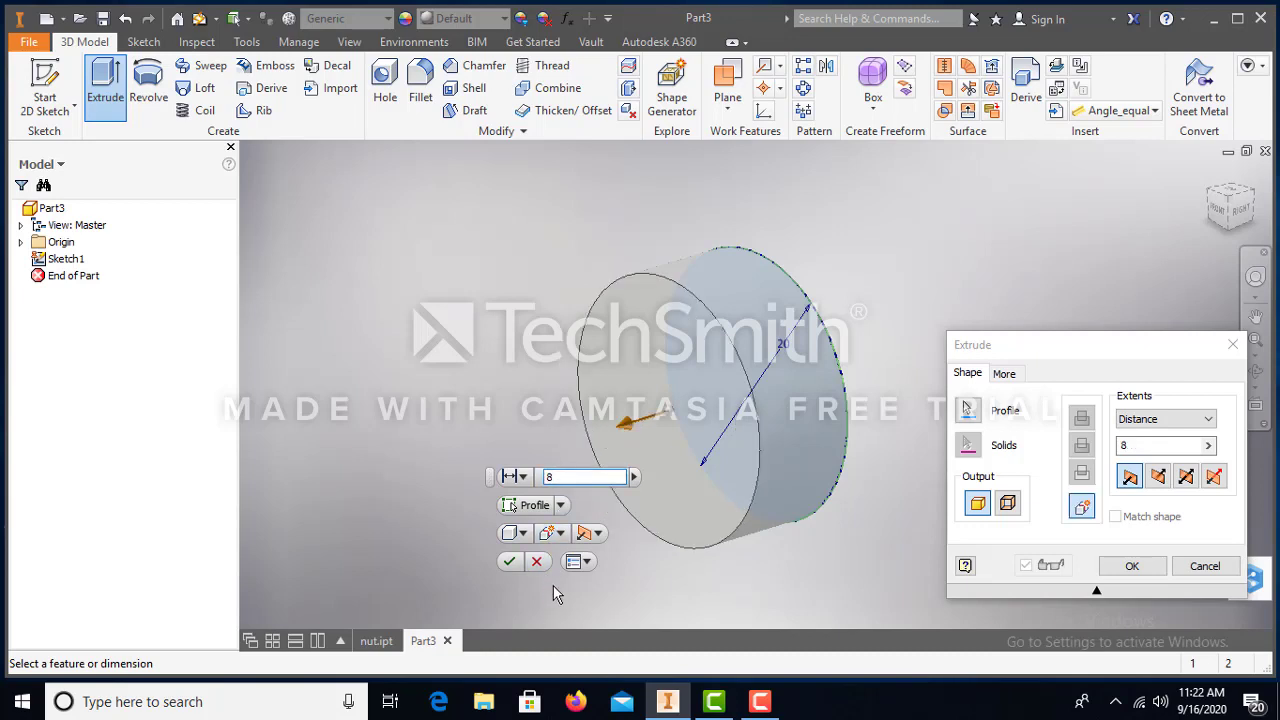
{"action": "left_click", "coordinate": [510, 562]}
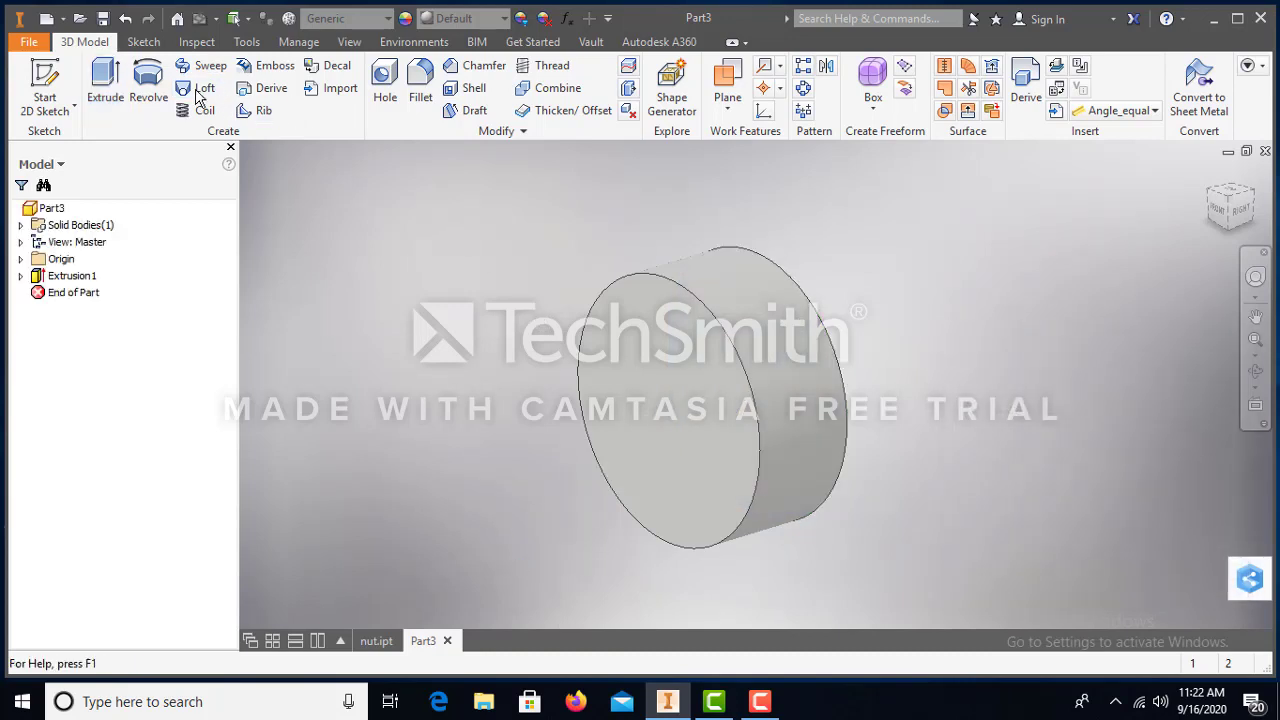
Fillet both circular edges of the disc with a 2 mm radius.
{"action": "left_click", "coordinate": [421, 85]}
{"action": "left_click", "coordinate": [699, 303]}
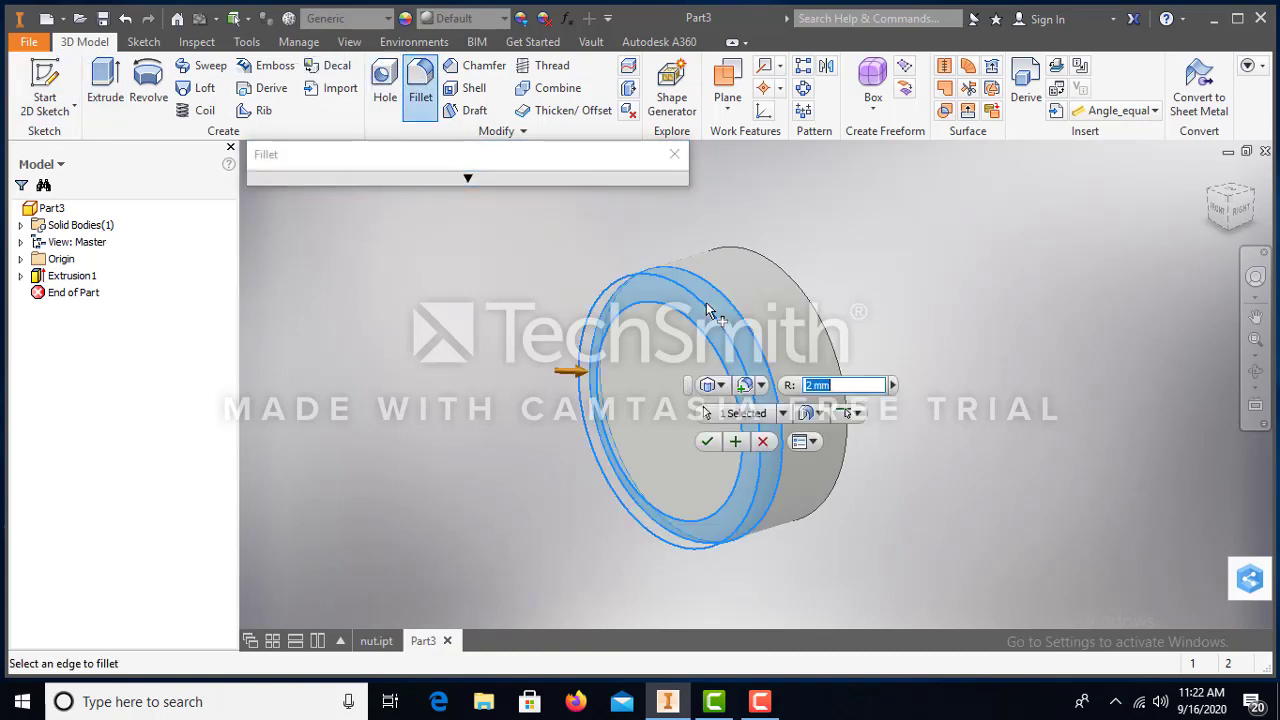
{"action": "left_click", "coordinate": [832, 306]}
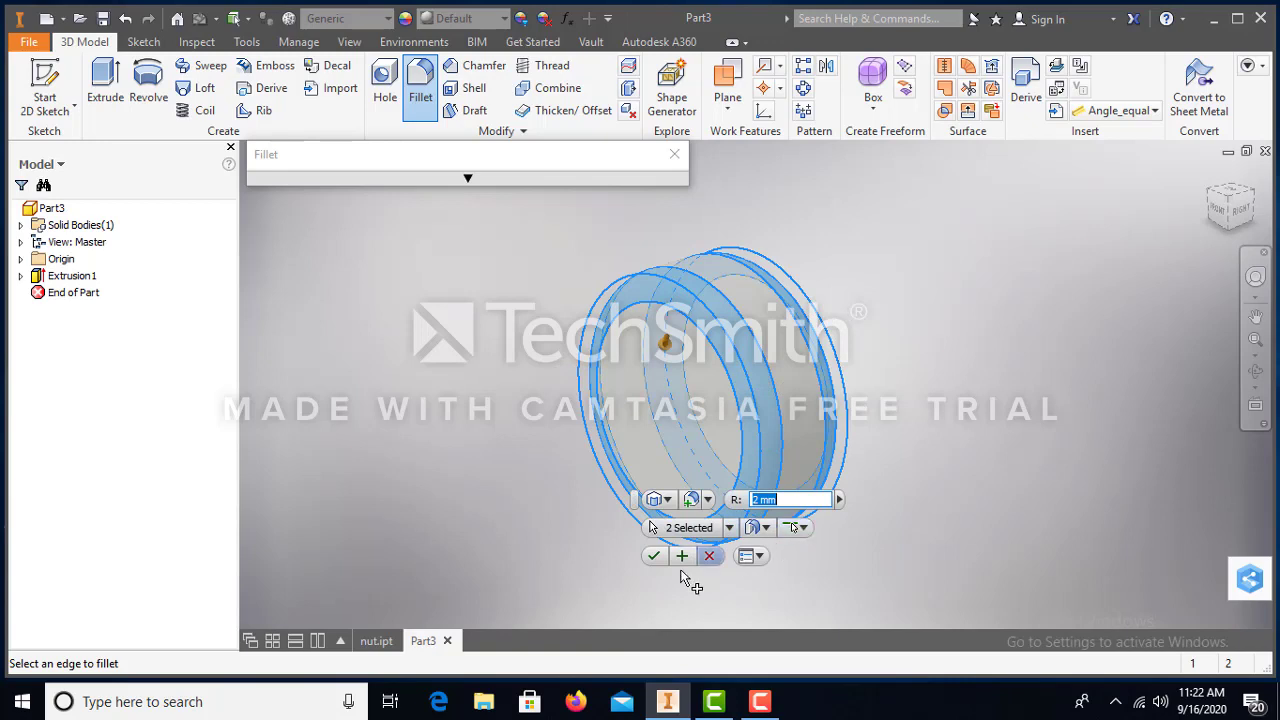
{"action": "left_click", "coordinate": [653, 556]}
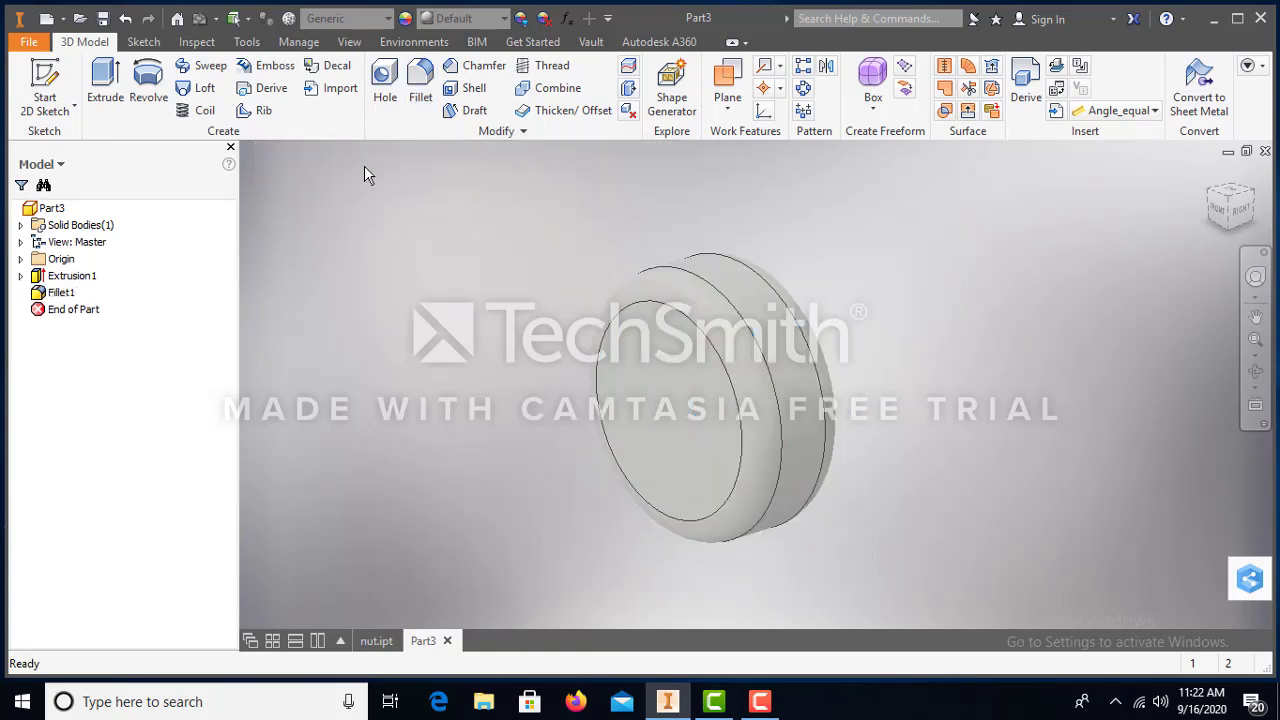
Sketch an inscribed six-sided polygon on the disc's front face, centred on the origin with a corner on the outer circle, and finish the sketch.
{"action": "left_click", "coordinate": [143, 42]}
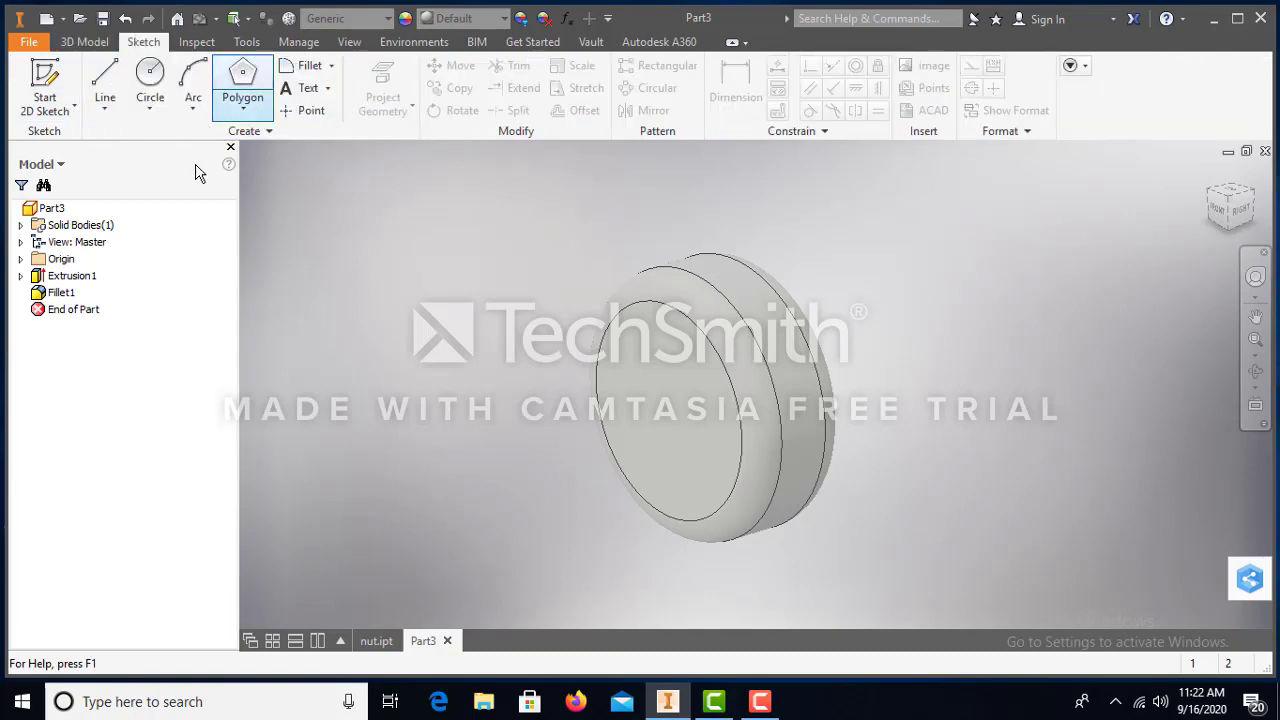
{"action": "left_click", "coordinate": [692, 358]}
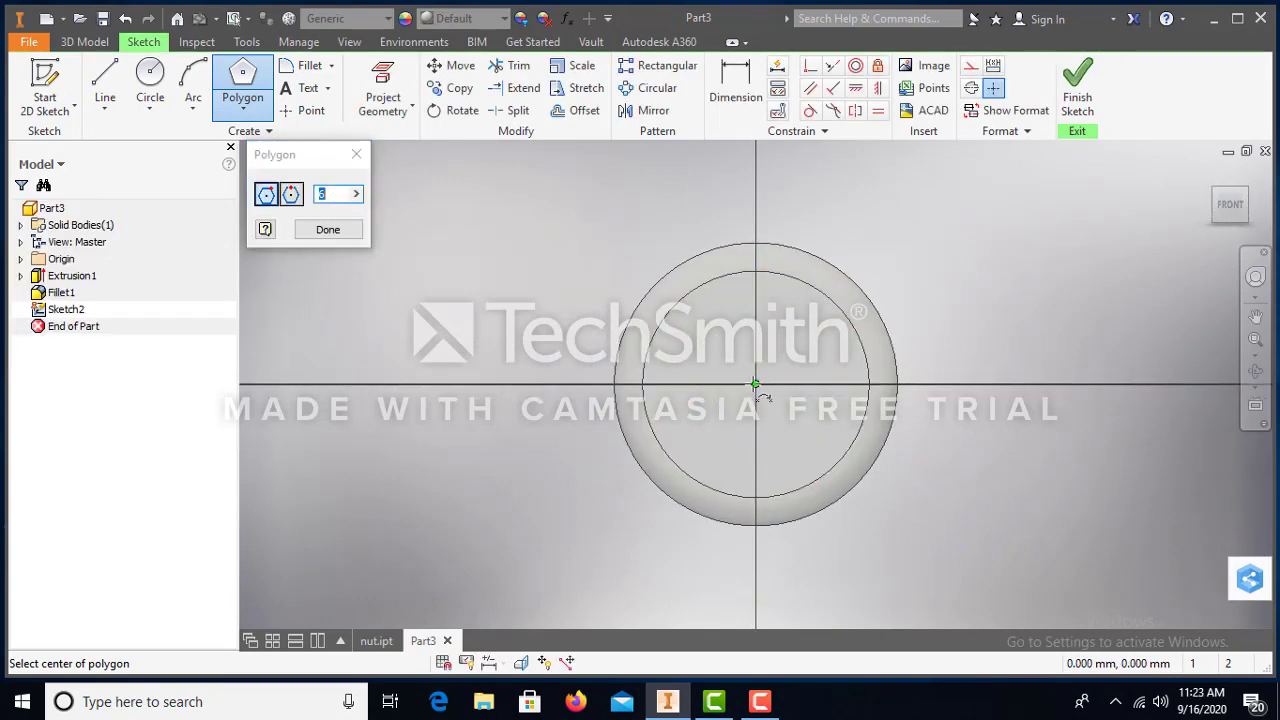
{"action": "left_click", "coordinate": [755, 385]}
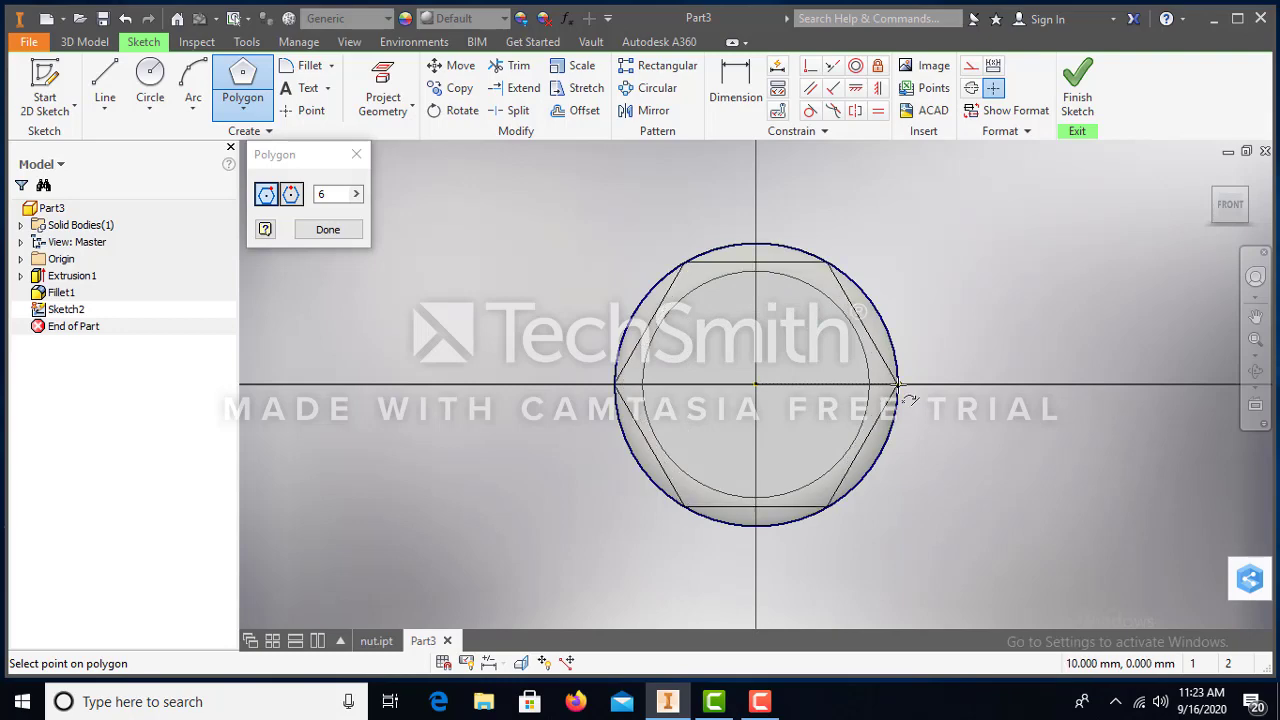
{"action": "left_click", "coordinate": [899, 385]}
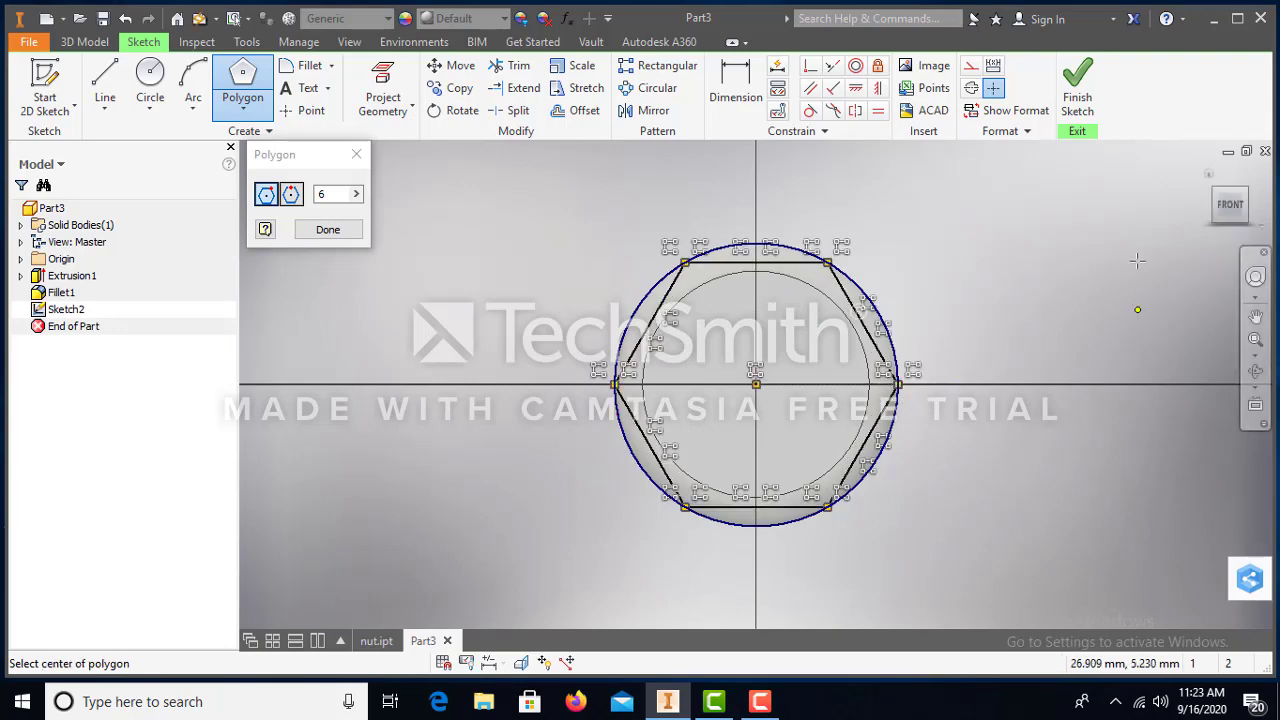
{"action": "left_click", "coordinate": [1079, 114]}
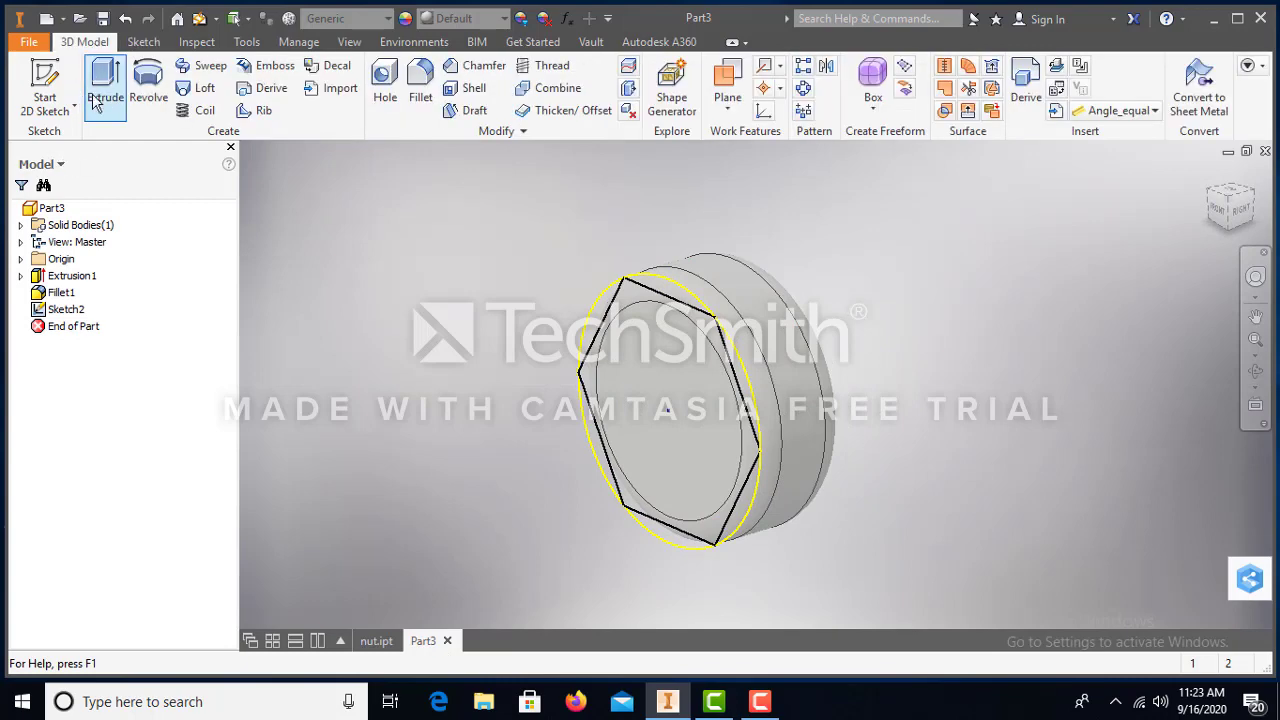
Extrude the hexagon 8 mm back through the disc with the Intersect operation to give it six flat sides.
{"action": "left_click", "coordinate": [104, 84]}
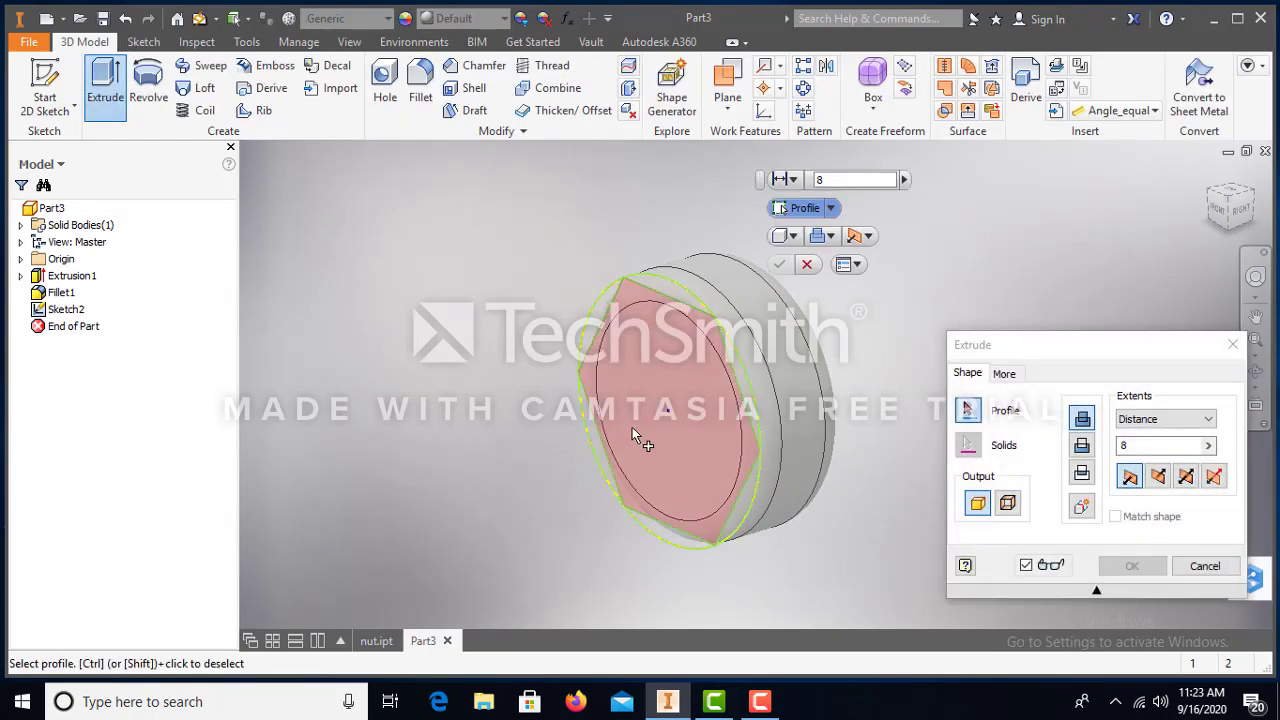
{"action": "left_click", "coordinate": [643, 432]}
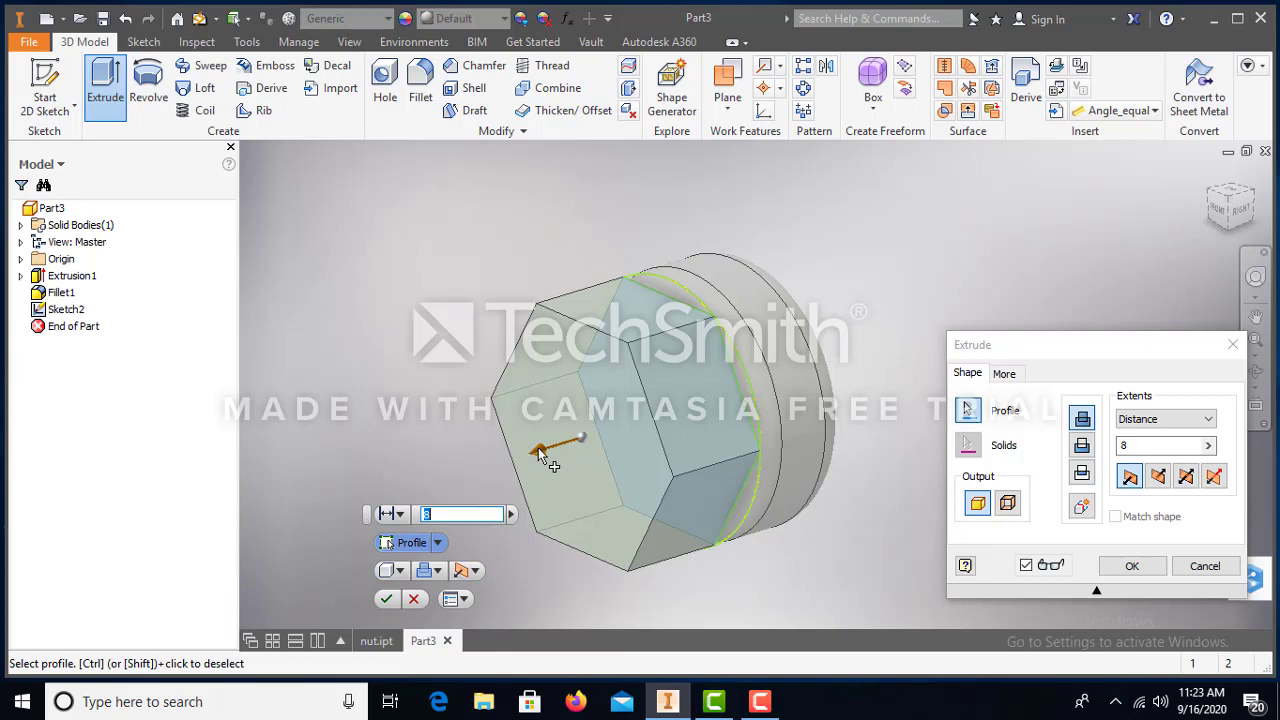
{"action": "left_click_drag", "start_coordinate": [537, 451], "coordinate": [745, 435]}
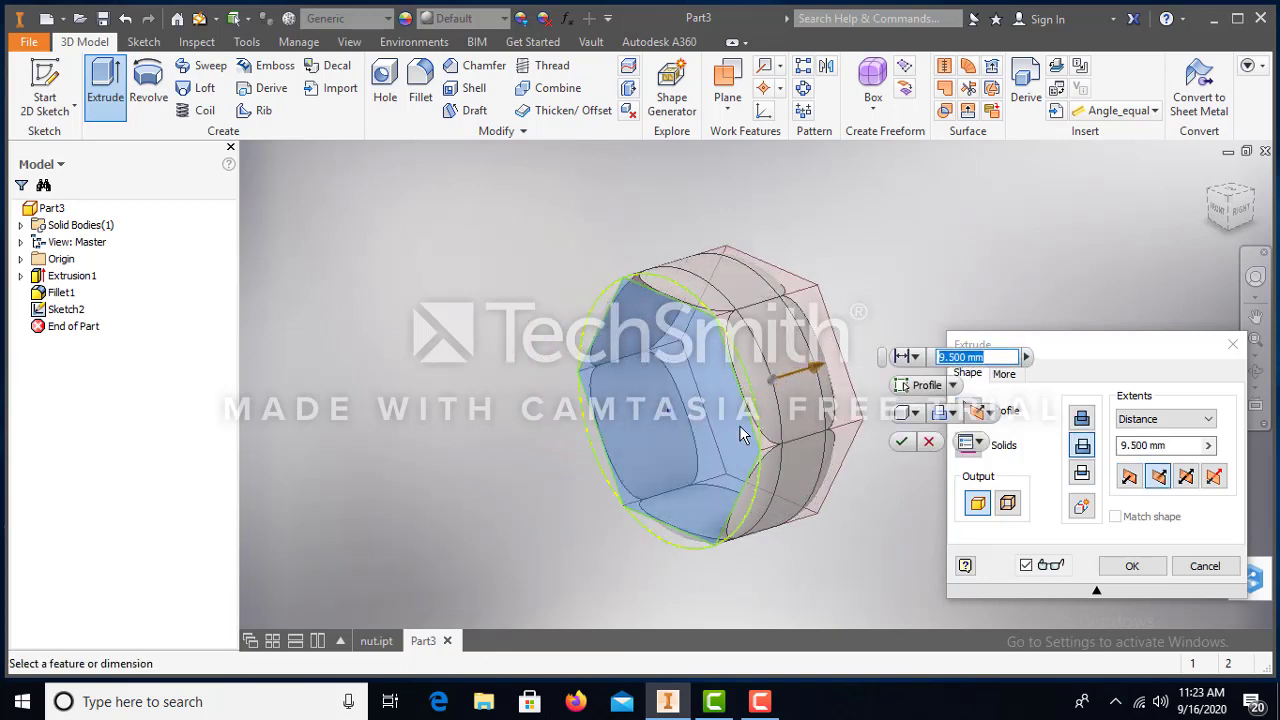
{"action": "type", "text": "8"}
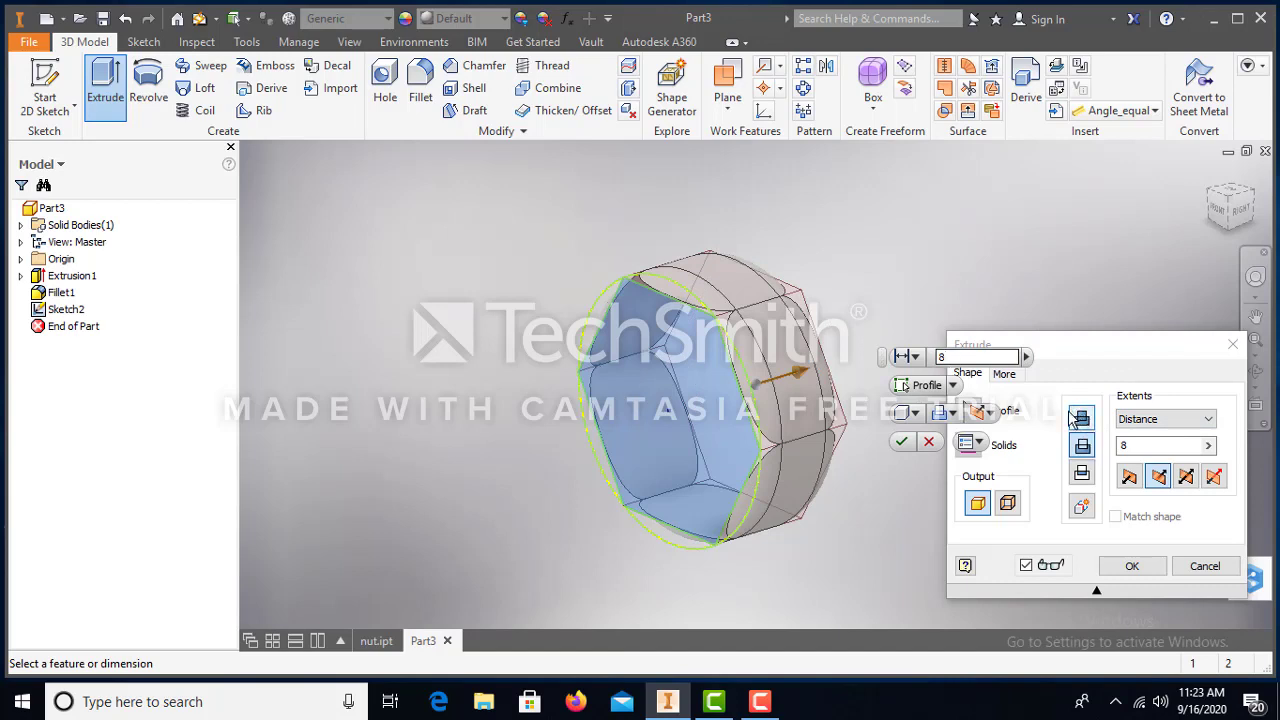
{"action": "left_click", "coordinate": [1083, 475]}
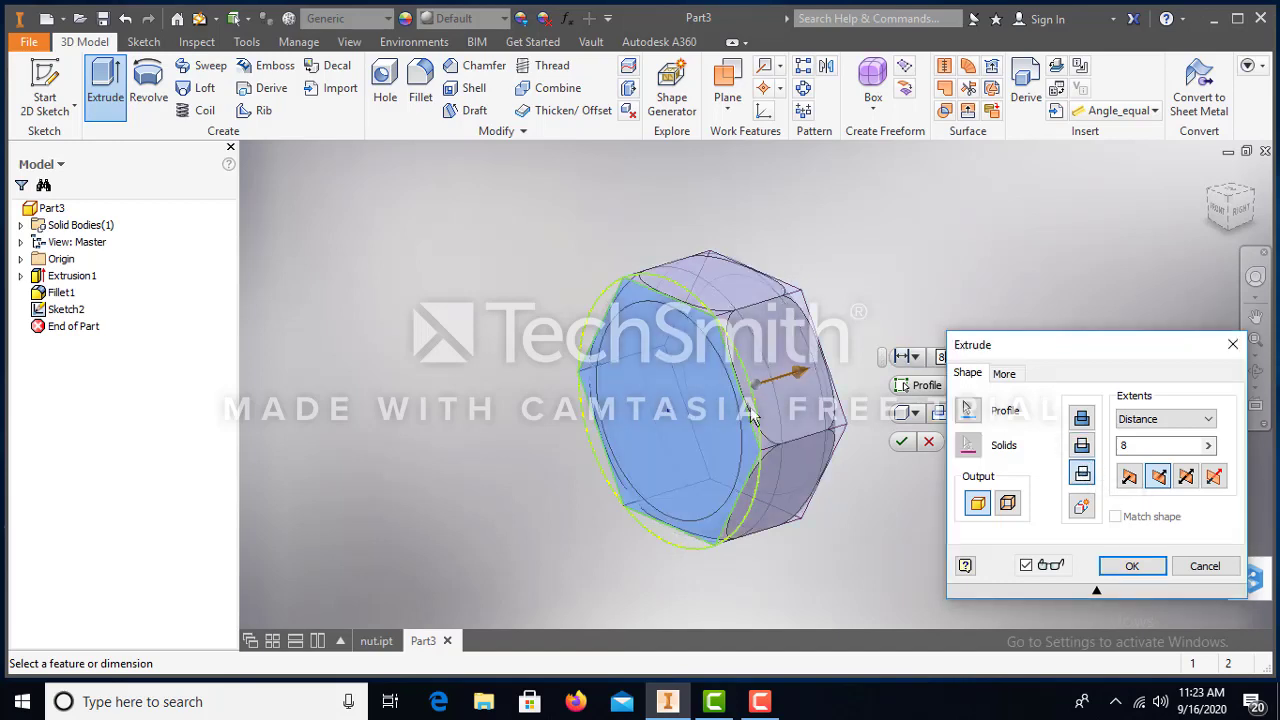
{"action": "left_click", "coordinate": [1133, 566]}
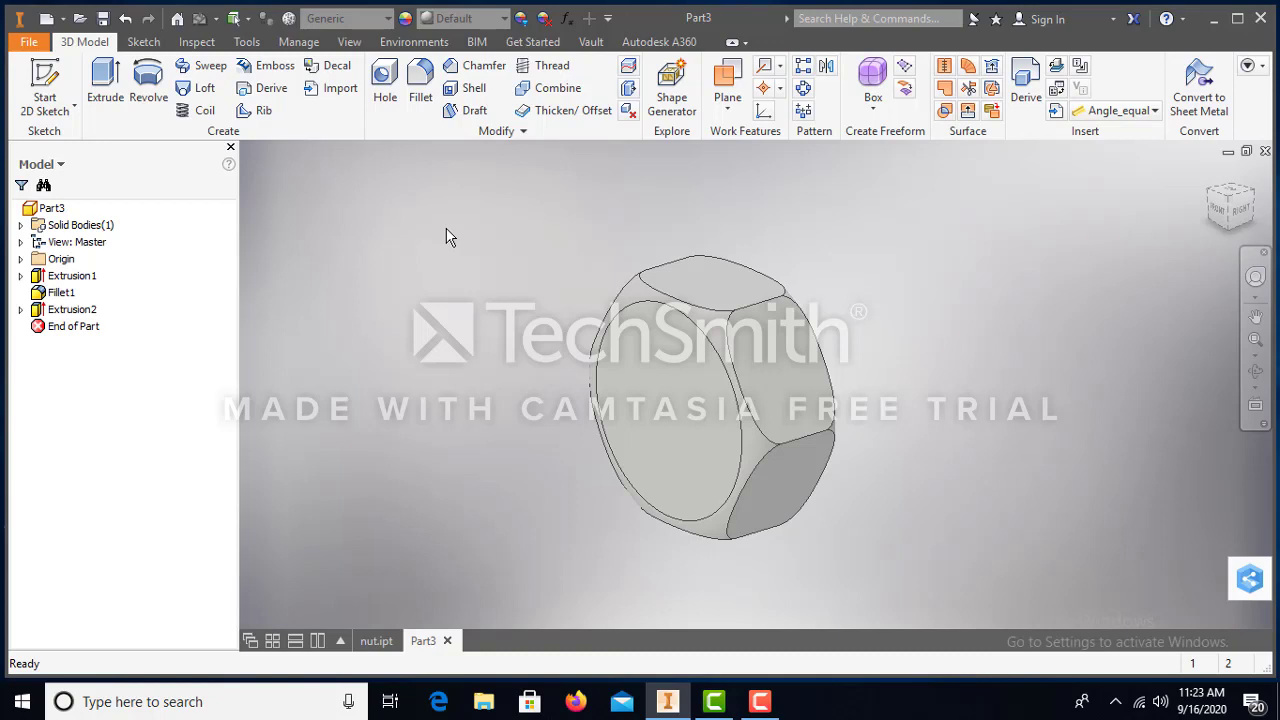
Place a sketch center point at the origin on the front face of the hexagonal body and finish the sketch.
{"action": "left_click", "coordinate": [146, 44]}
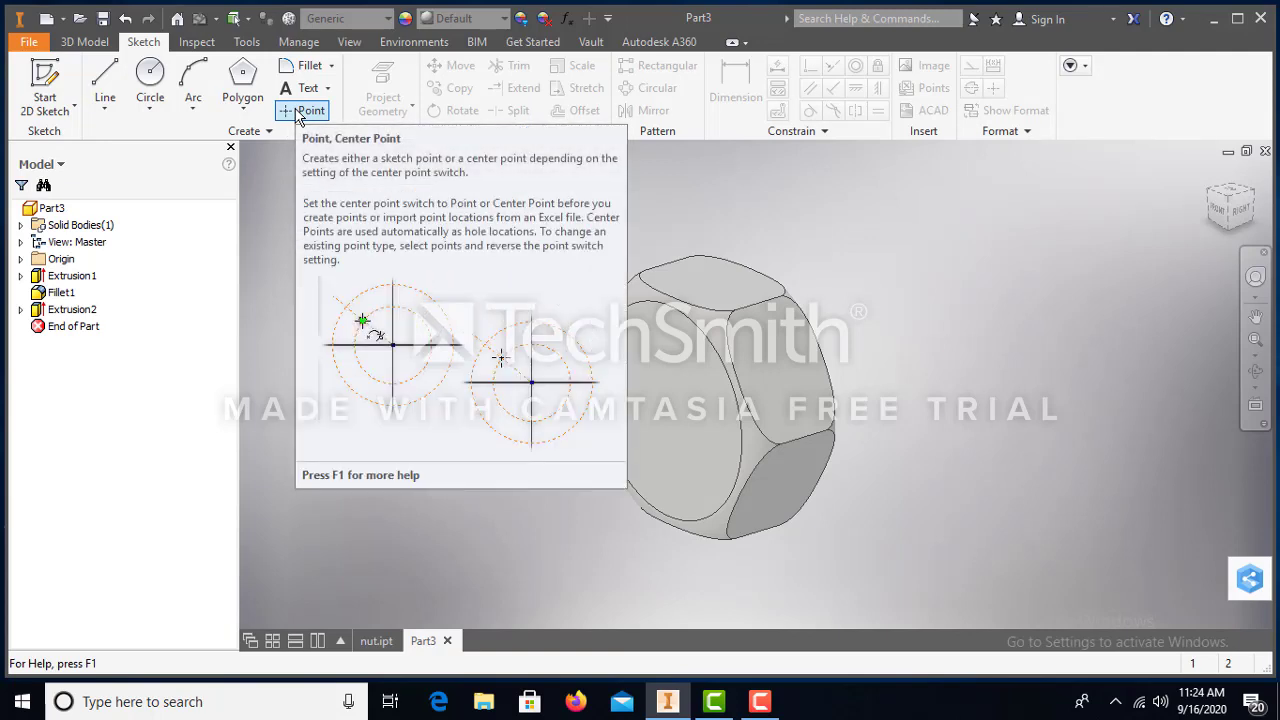
{"action": "left_click", "coordinate": [301, 112]}
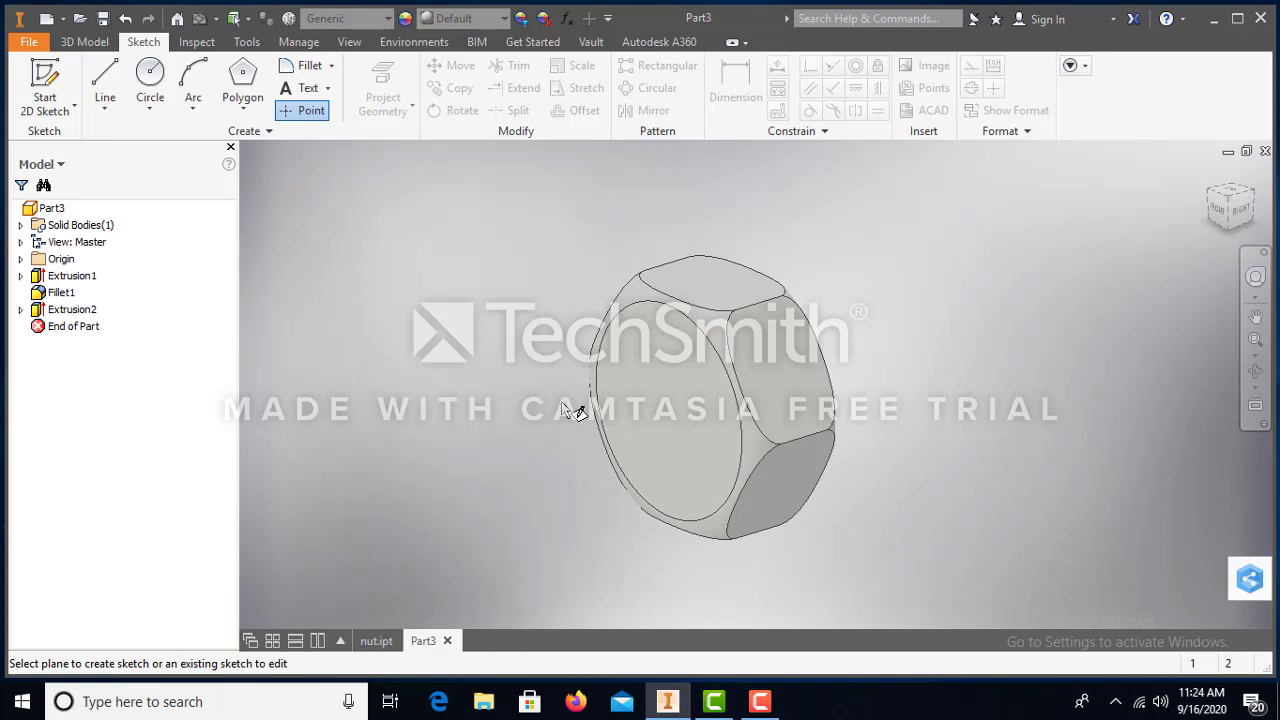
{"action": "left_click", "coordinate": [686, 368]}
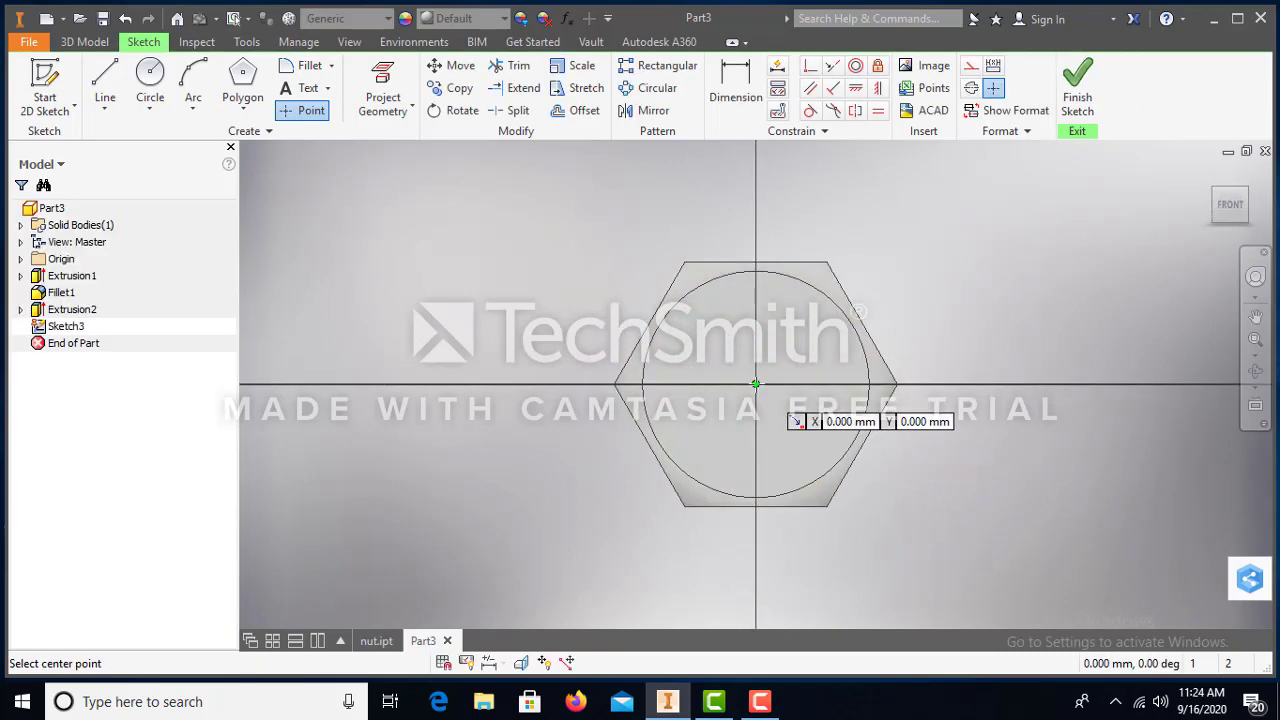
{"action": "left_click", "coordinate": [1072, 102]}
{"action": "scroll", "coordinate": [685, 430], "scroll_direction": "down", "scroll_amount": 5}
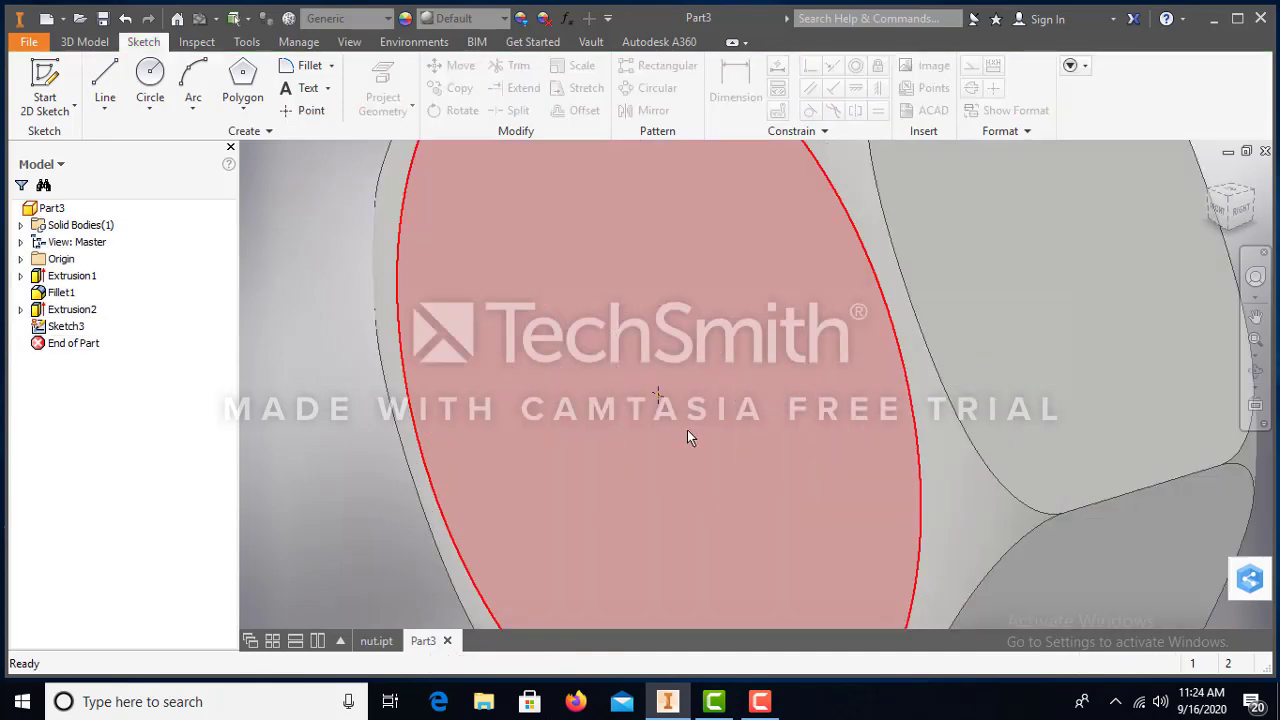
{"action": "scroll", "coordinate": [633, 343], "scroll_direction": "up", "scroll_amount": 5}
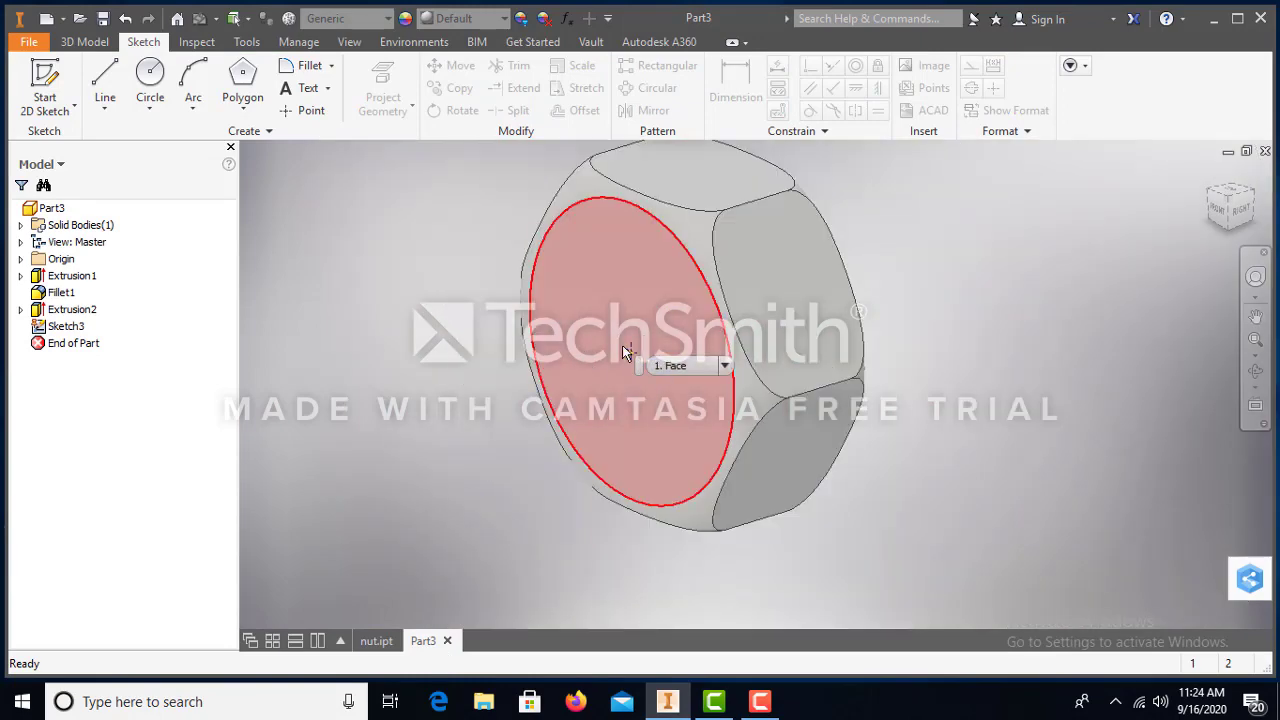
{"action": "scroll", "coordinate": [688, 367], "scroll_direction": "down", "scroll_amount": 3}
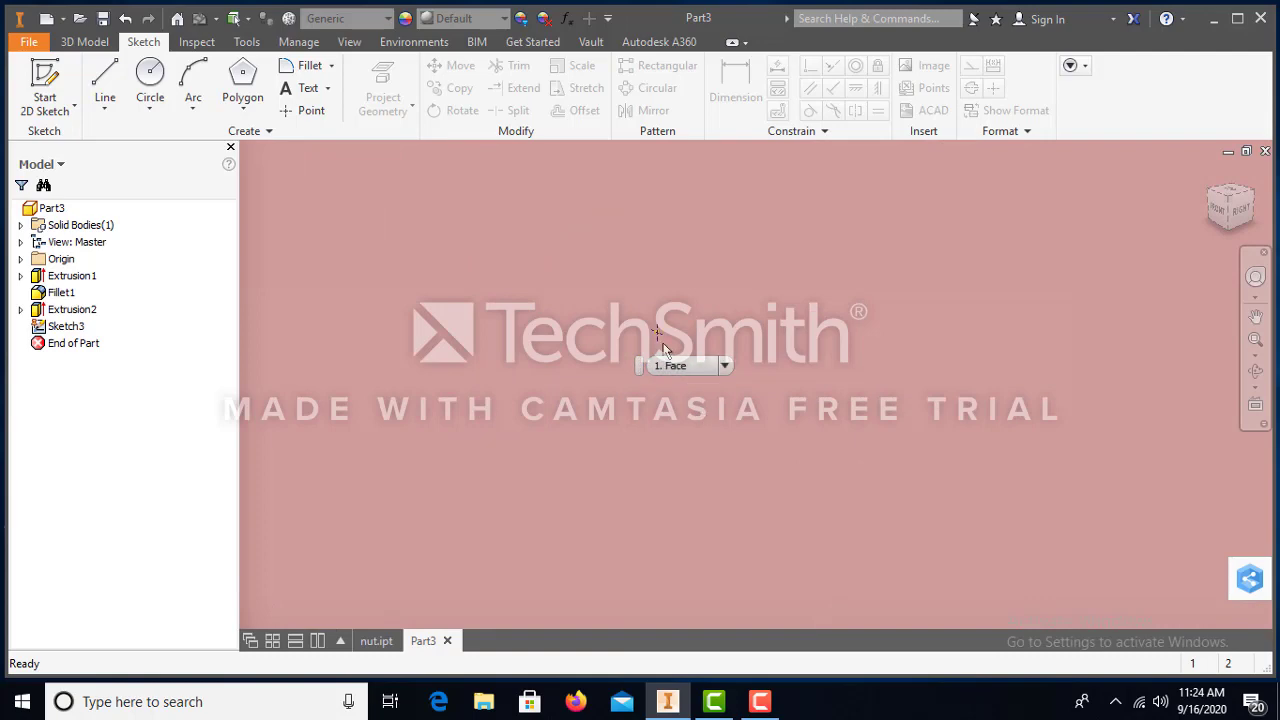
Set up a tapped hole with a flat drill point at the sketched center point on the nut's front face.
{"action": "scroll", "coordinate": [663, 326], "scroll_direction": "up", "scroll_amount": 2}
{"action": "scroll", "coordinate": [665, 335], "scroll_direction": "up", "scroll_amount": 3}
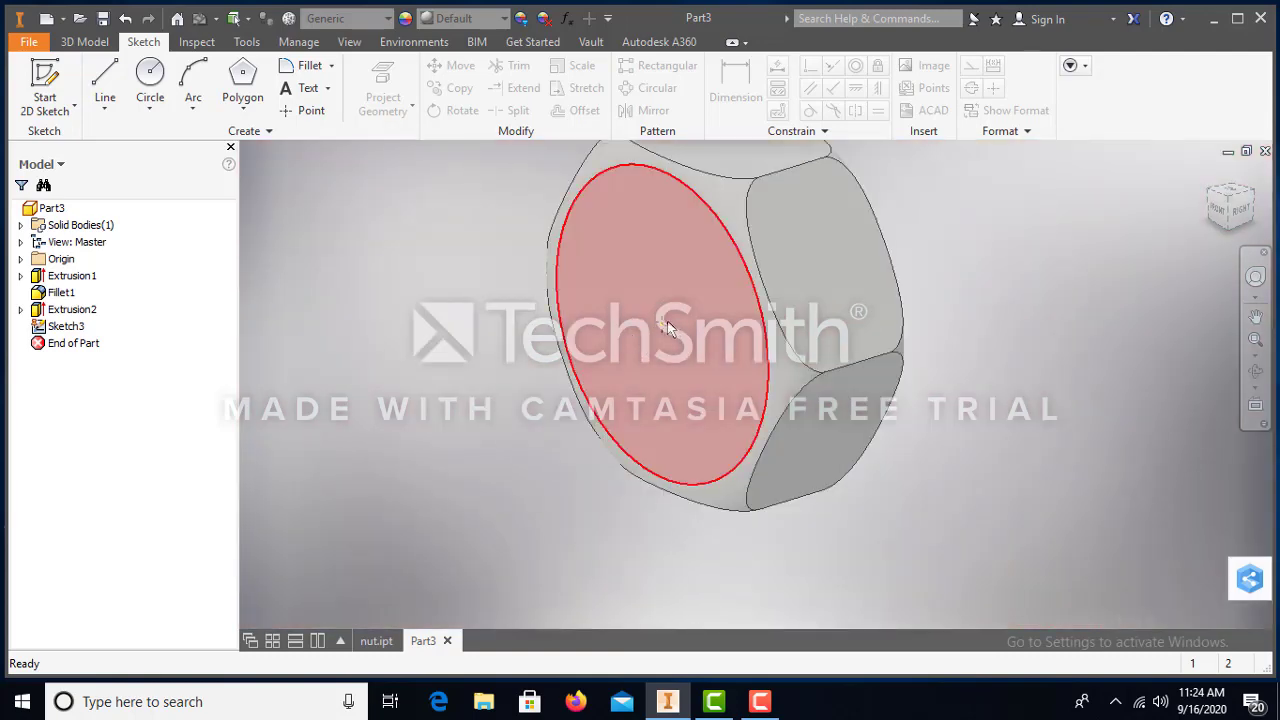
{"action": "scroll", "coordinate": [665, 332], "scroll_direction": "up", "scroll_amount": 3}
{"action": "scroll", "coordinate": [608, 356], "scroll_direction": "down", "scroll_amount": 3}
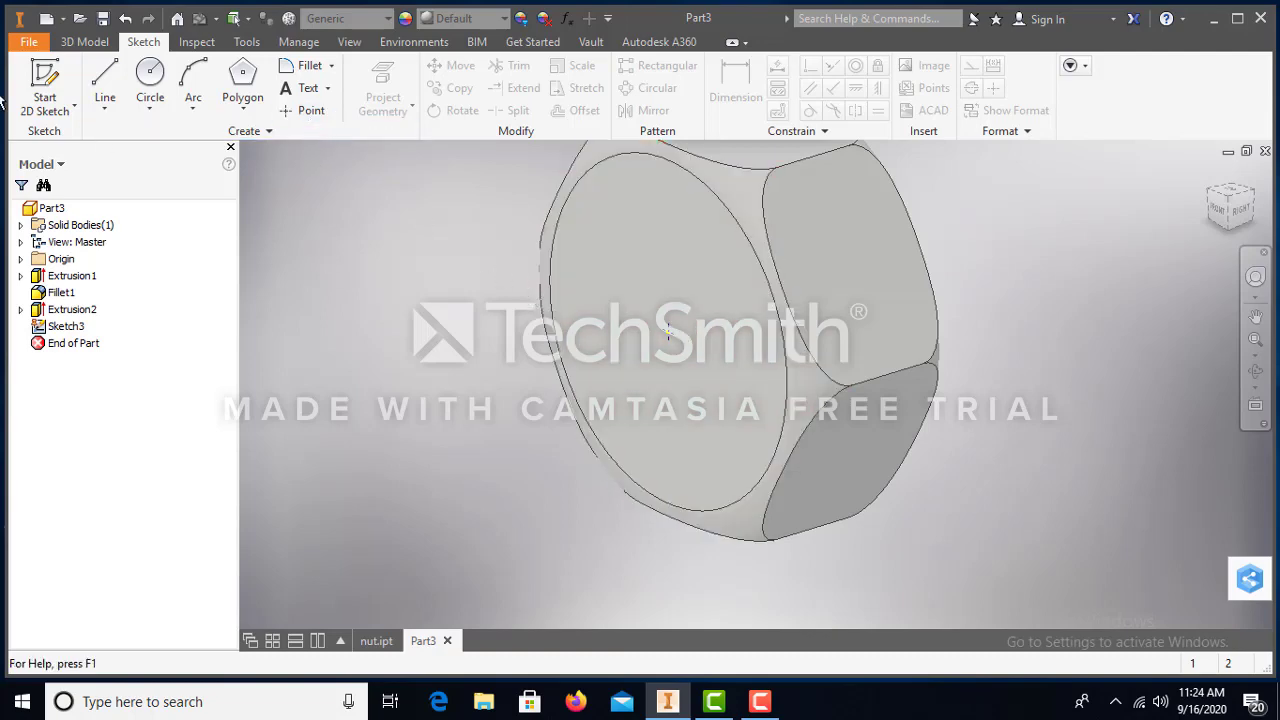
{"action": "left_click", "coordinate": [86, 43]}
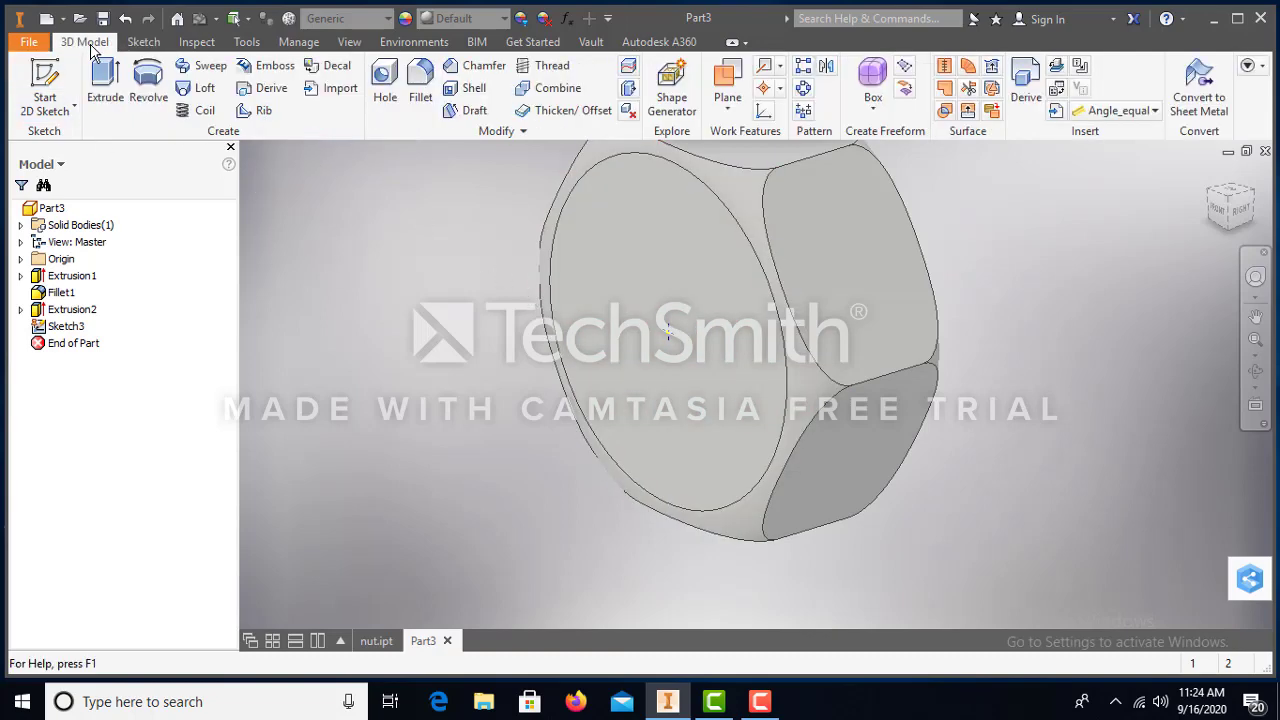
{"action": "left_click", "coordinate": [386, 85]}
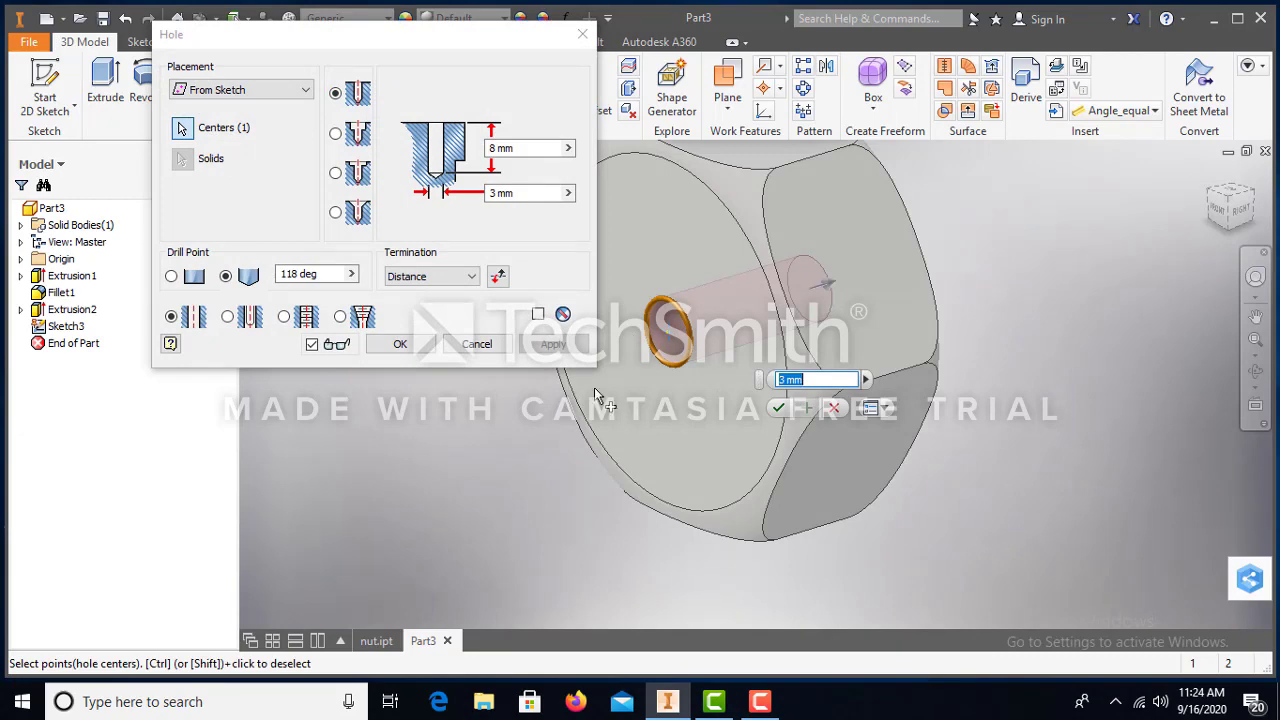
{"action": "left_click_drag", "start_coordinate": [398, 50], "coordinate": [287, 213]}
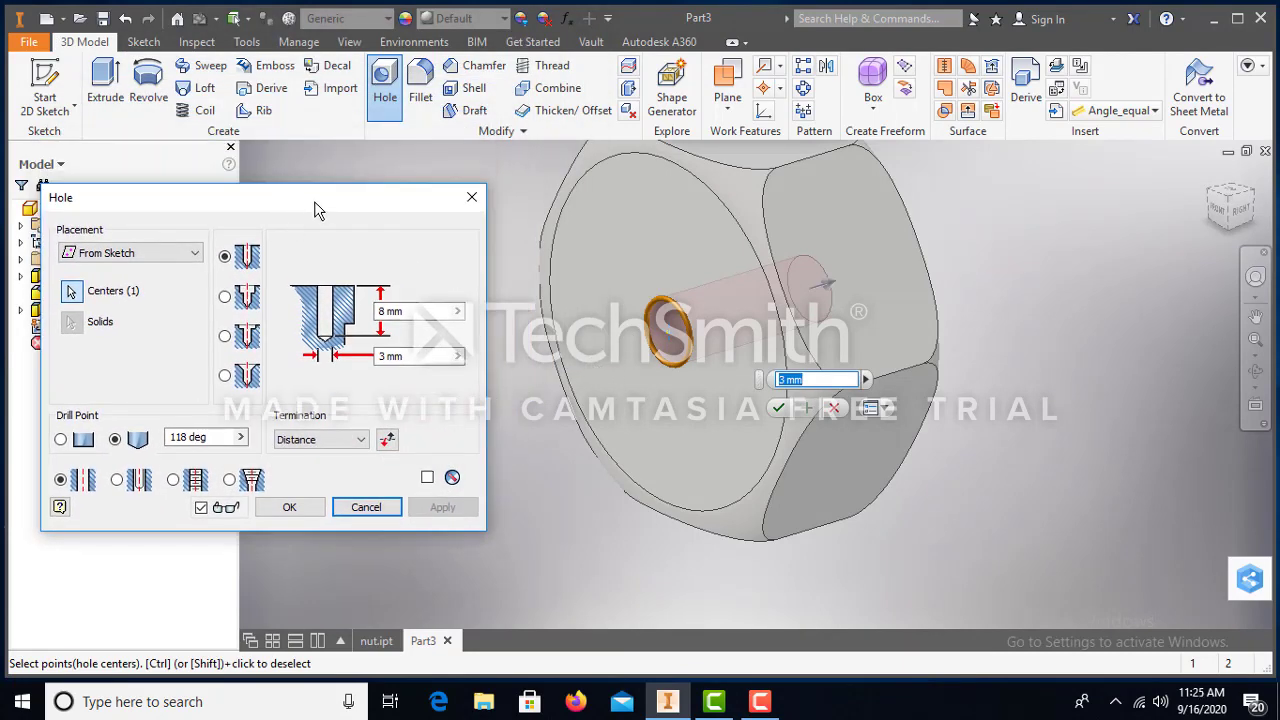
{"action": "left_click_drag", "start_coordinate": [336, 196], "coordinate": [372, 178]}
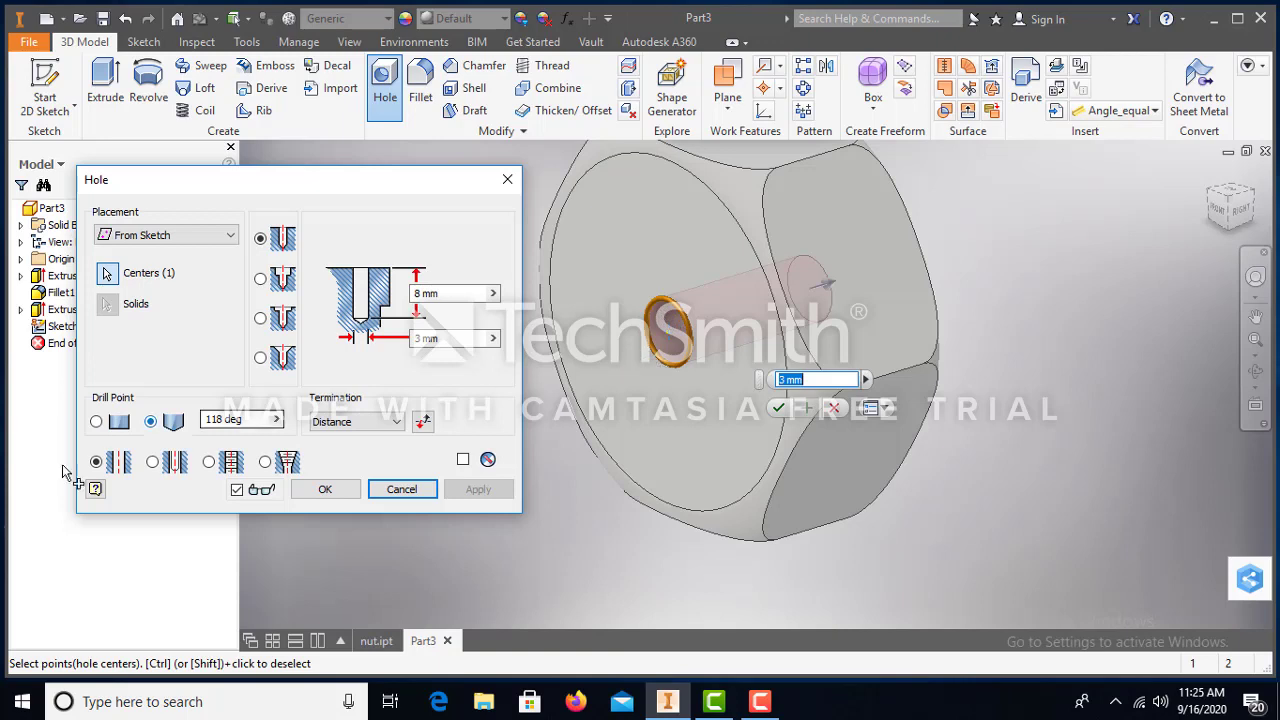
{"action": "left_click_drag", "start_coordinate": [283, 165], "coordinate": [294, 131]}
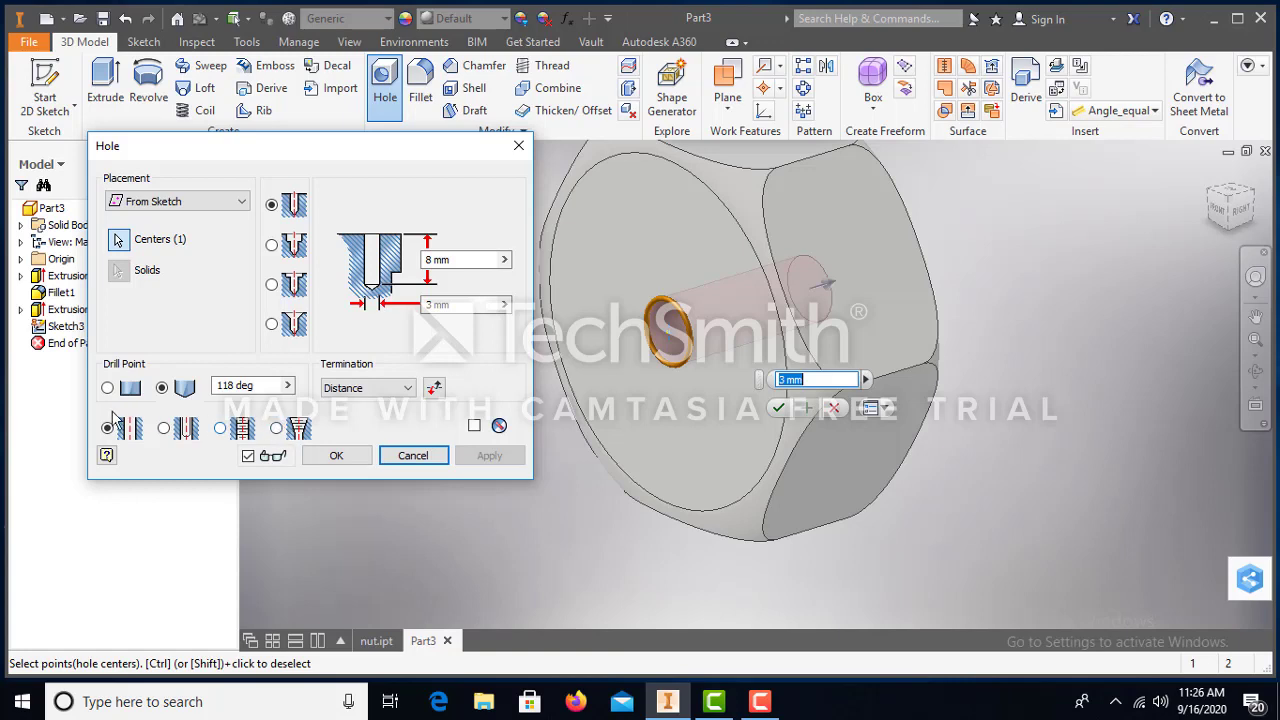
{"action": "left_click", "coordinate": [217, 429]}
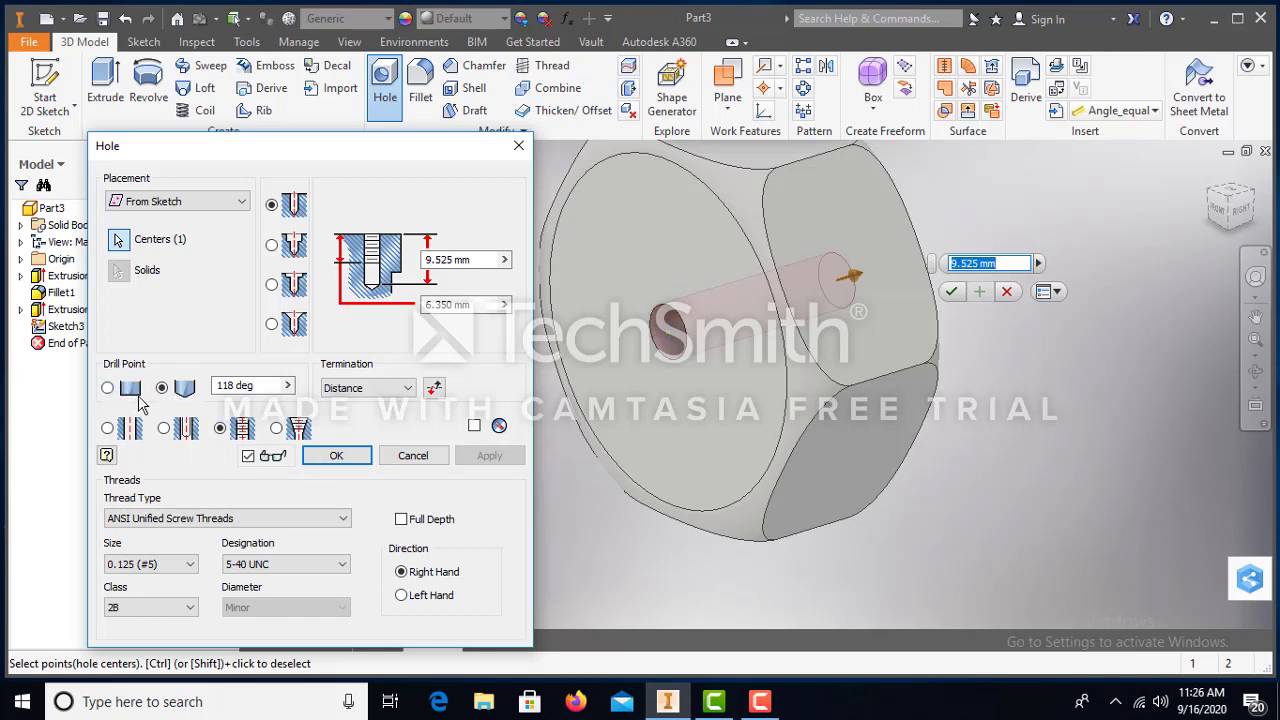
{"action": "left_click", "coordinate": [107, 389]}
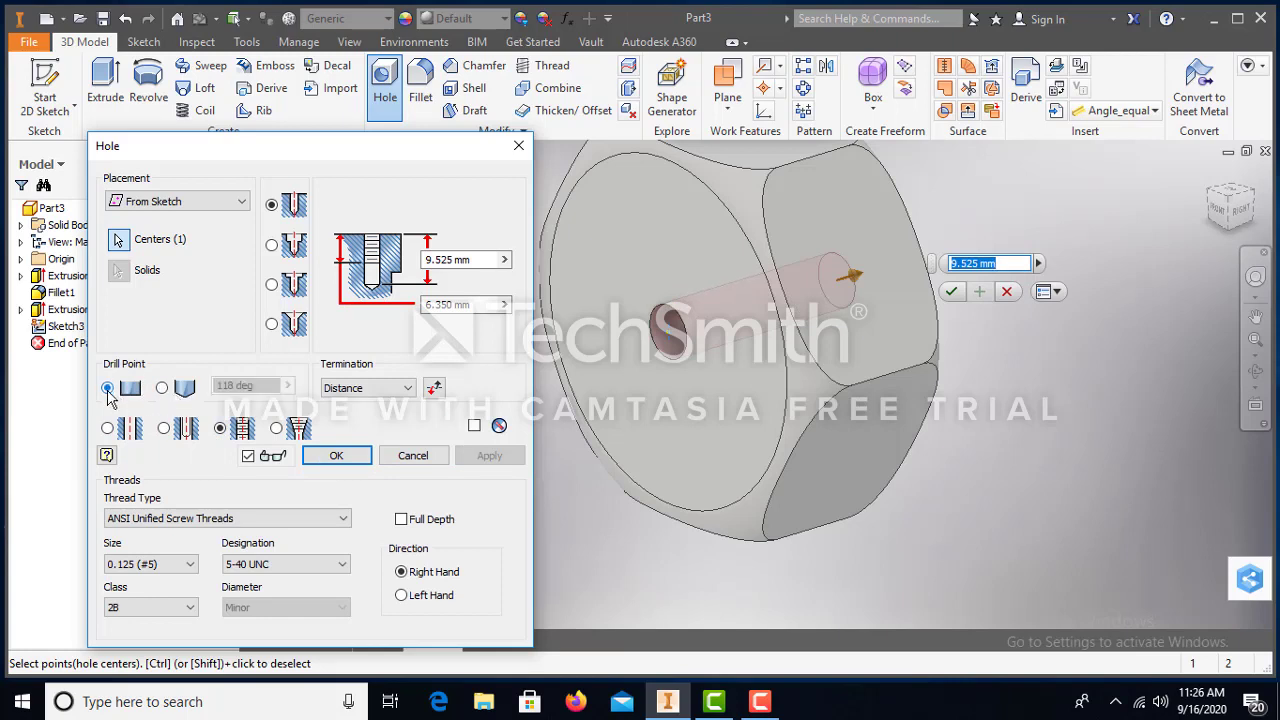
{"action": "left_click", "coordinate": [163, 389]}
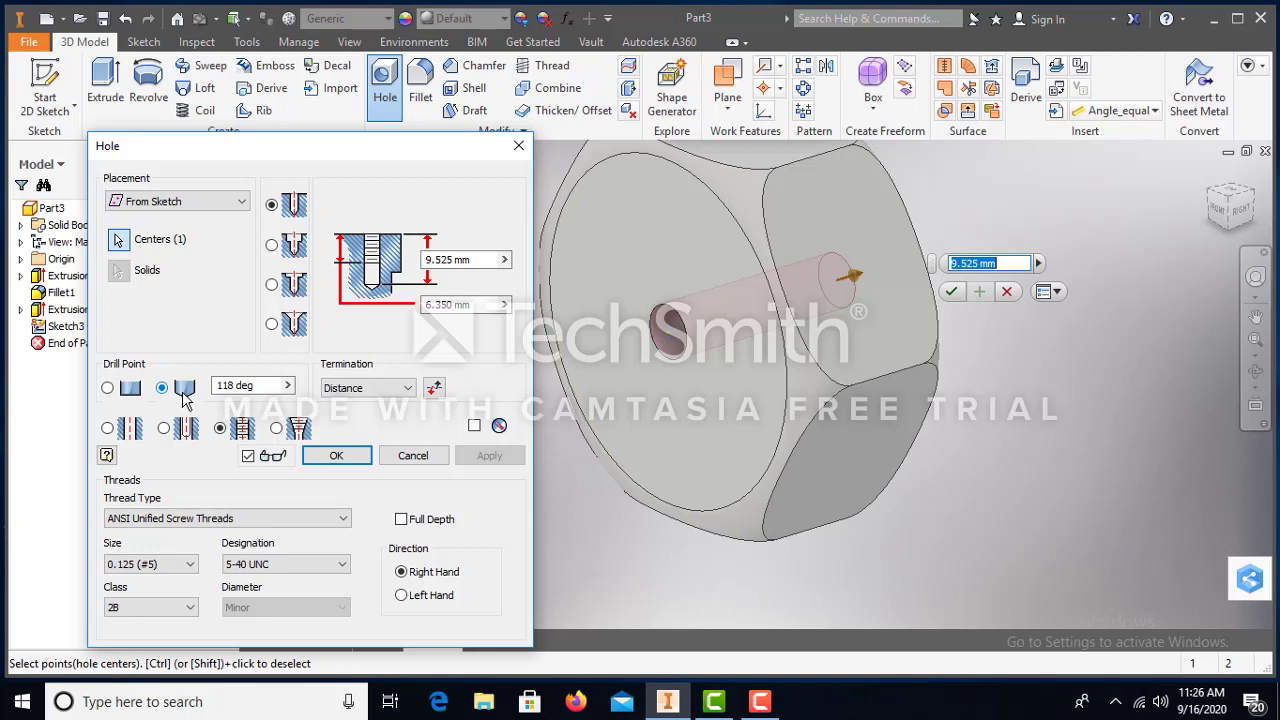
{"action": "left_click", "coordinate": [107, 389]}
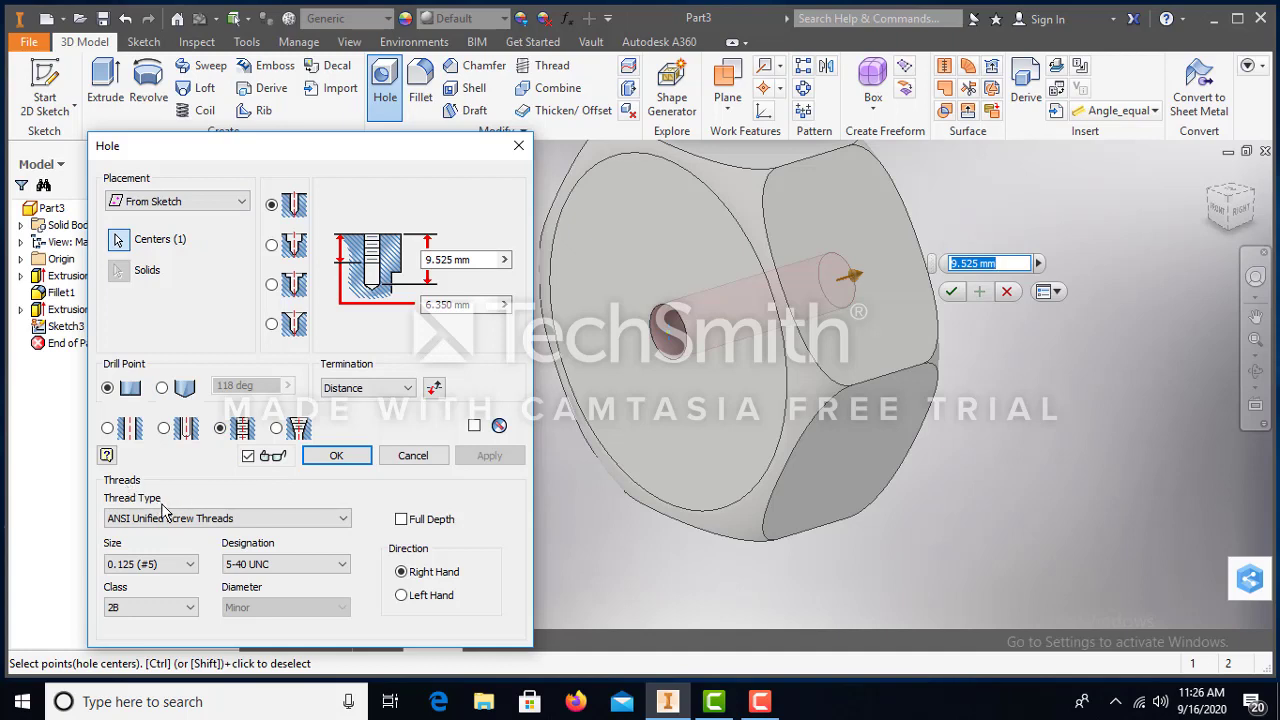
Give the hole a full-depth ISO Metric profile thread, size 10, designation M10x1.5, and create it.
{"action": "left_click", "coordinate": [343, 519]}
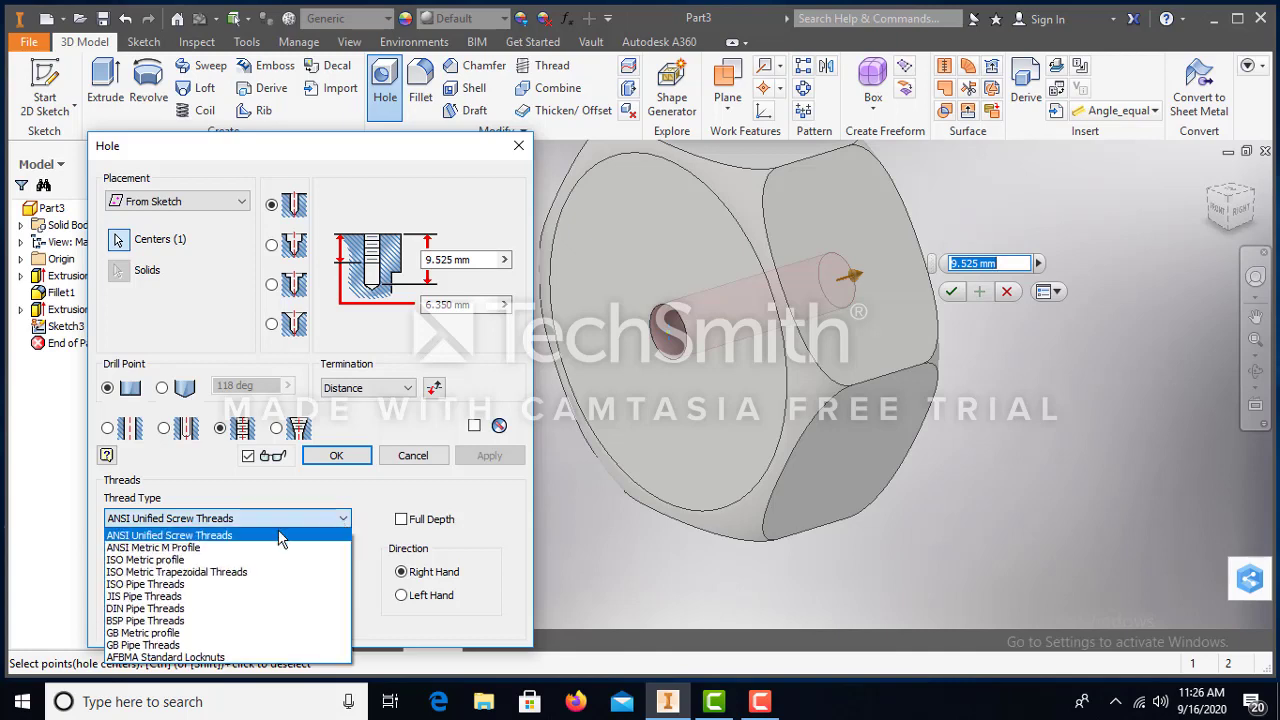
{"action": "left_click", "coordinate": [245, 560]}
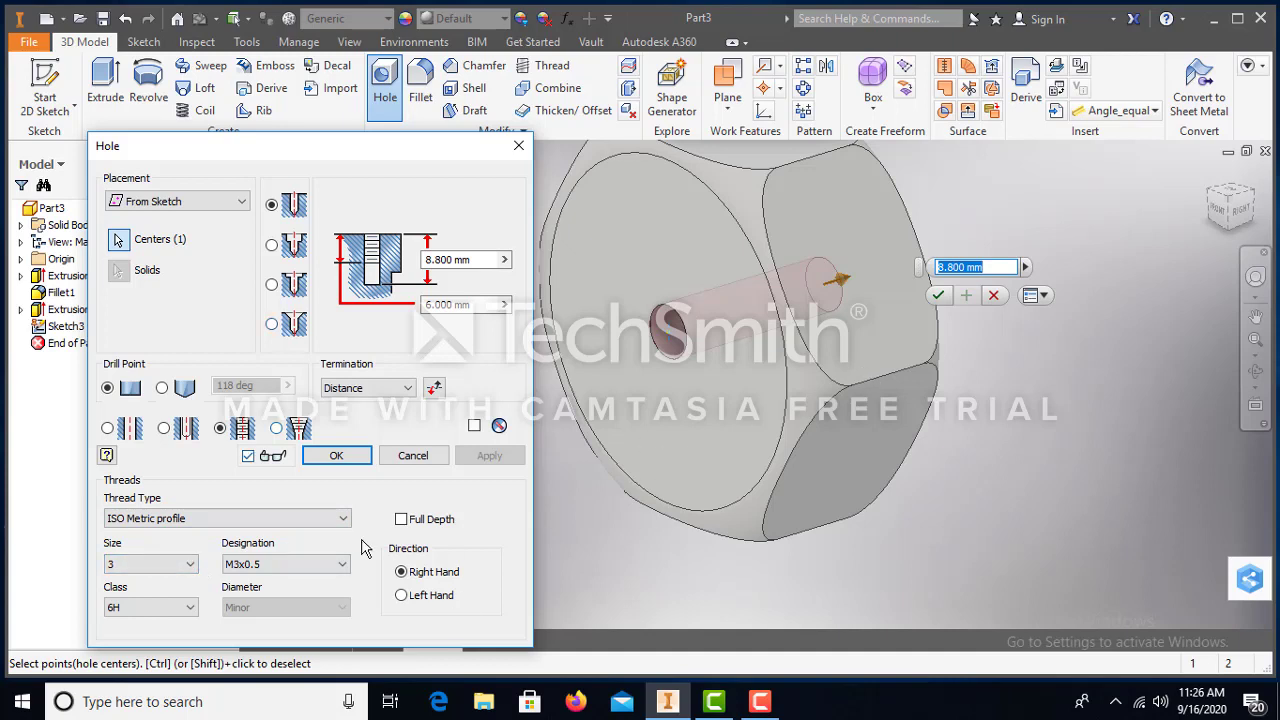
{"action": "left_click", "coordinate": [192, 568]}
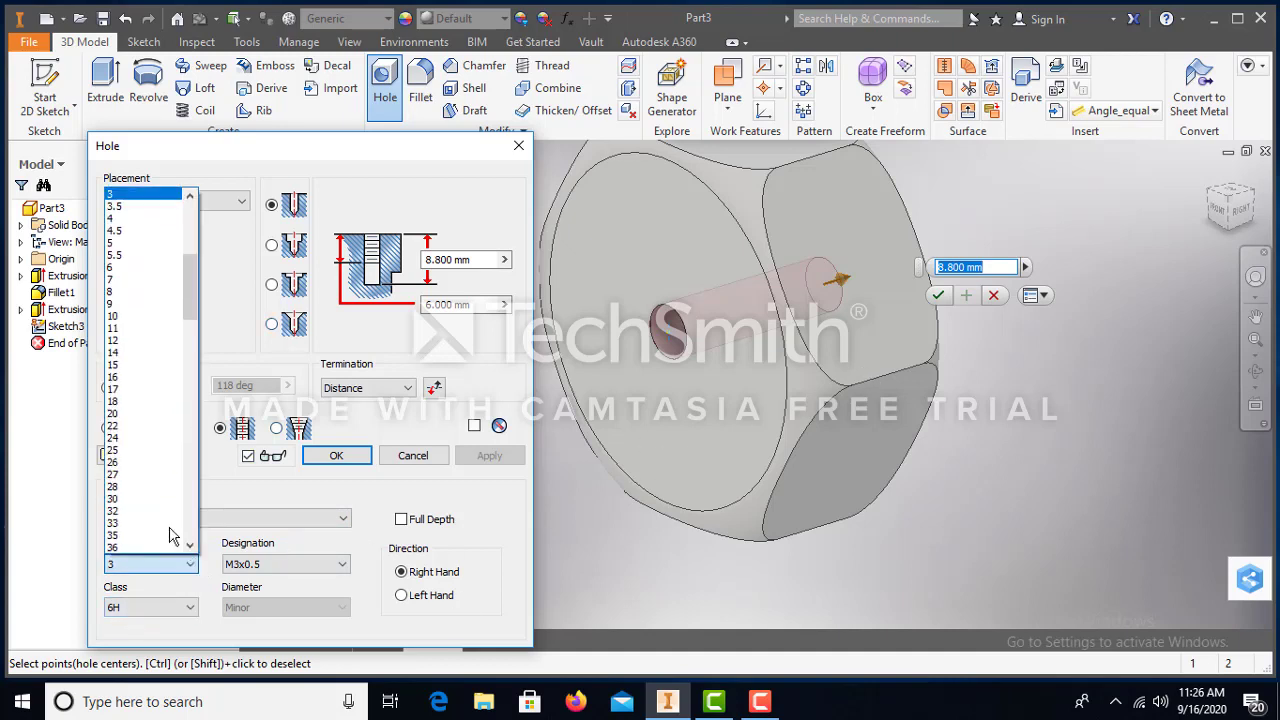
{"action": "left_click", "coordinate": [127, 318]}
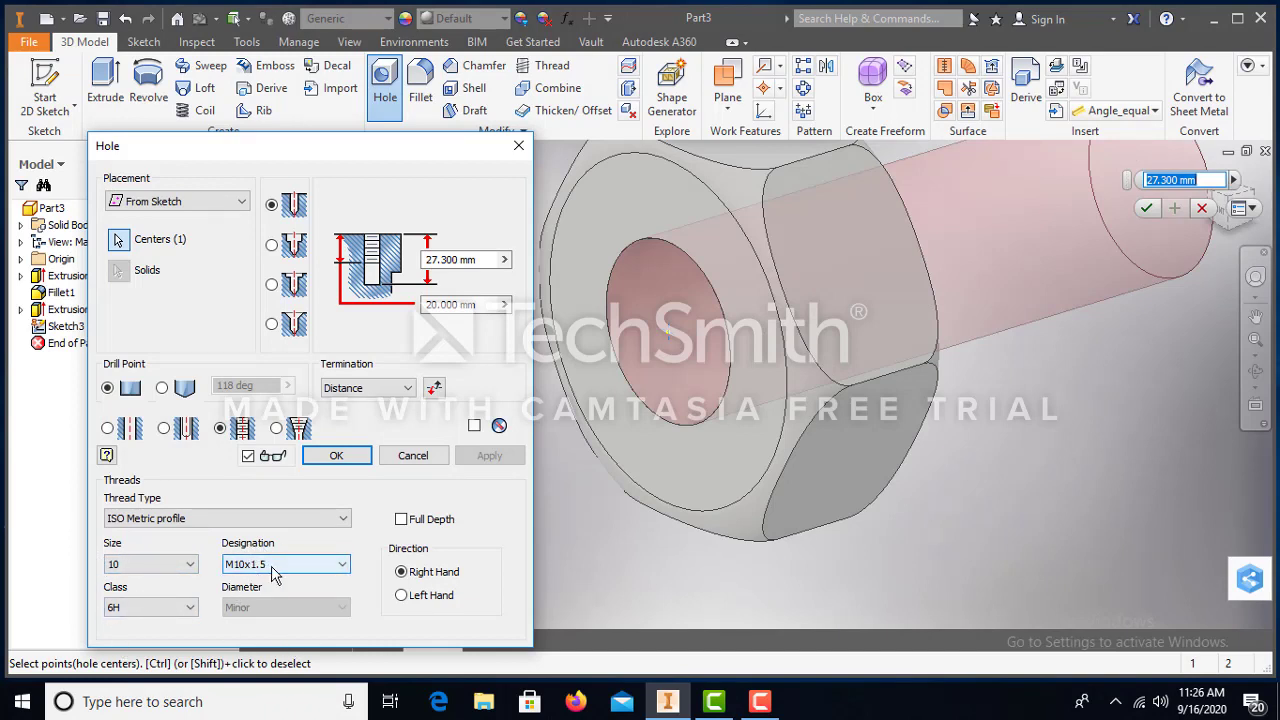
{"action": "left_click", "coordinate": [342, 565]}
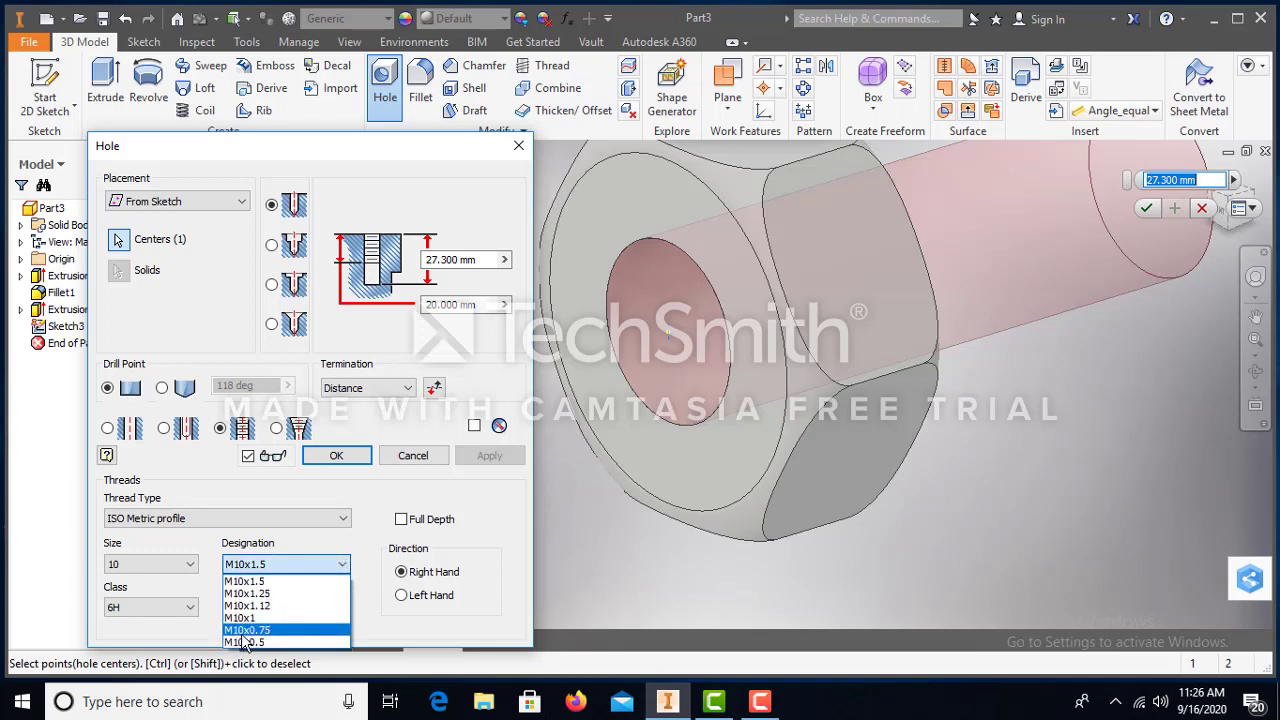
{"action": "left_click", "coordinate": [274, 584]}
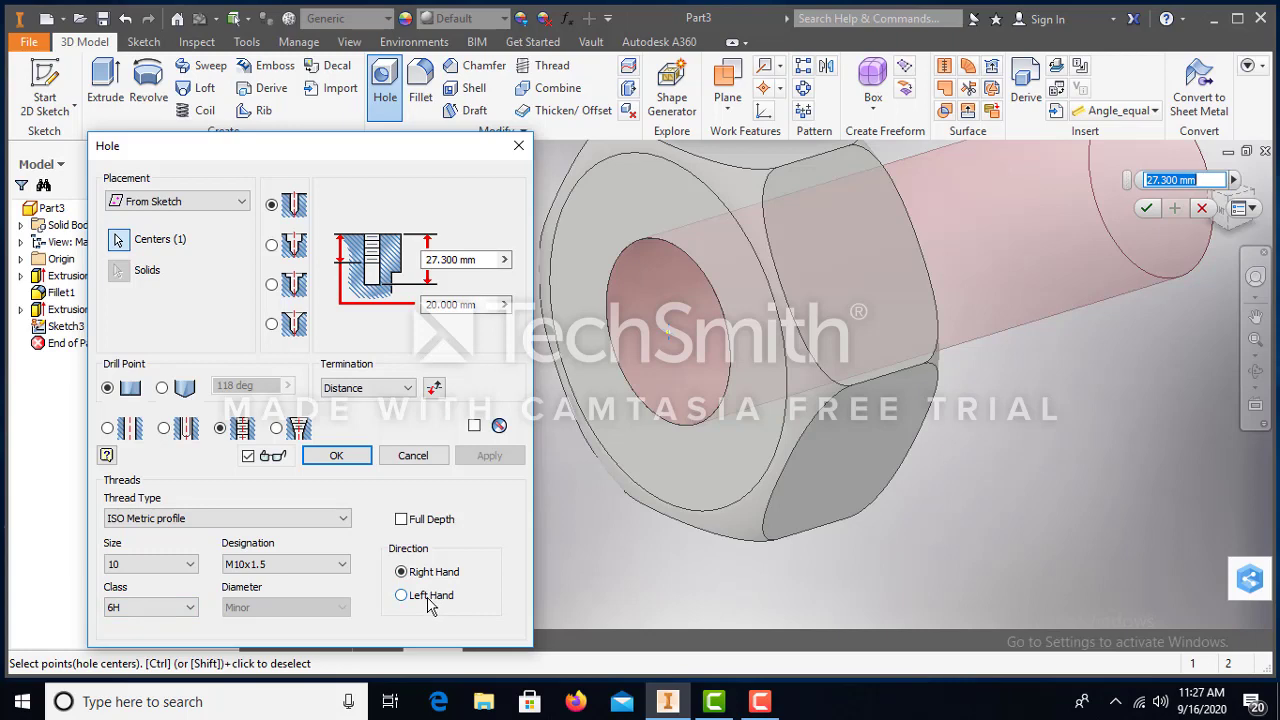
{"action": "left_click", "coordinate": [409, 521]}
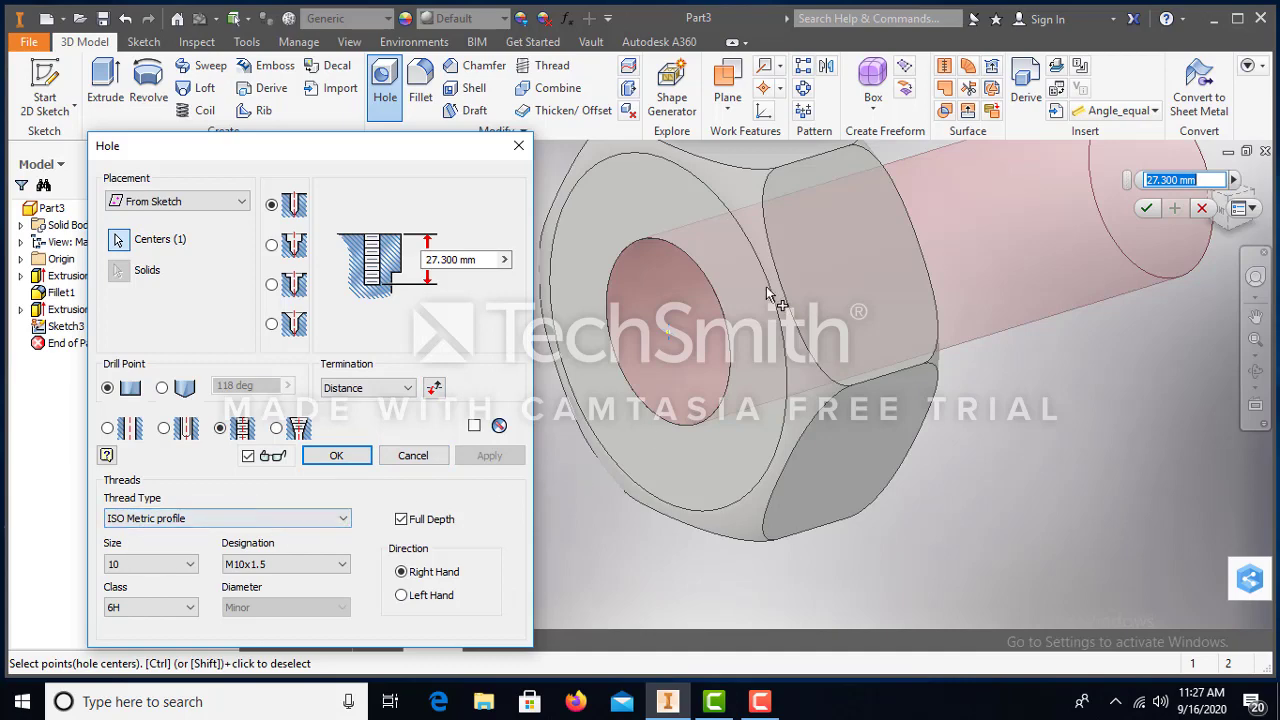
{"action": "left_click_drag", "start_coordinate": [411, 147], "coordinate": [371, 74]}
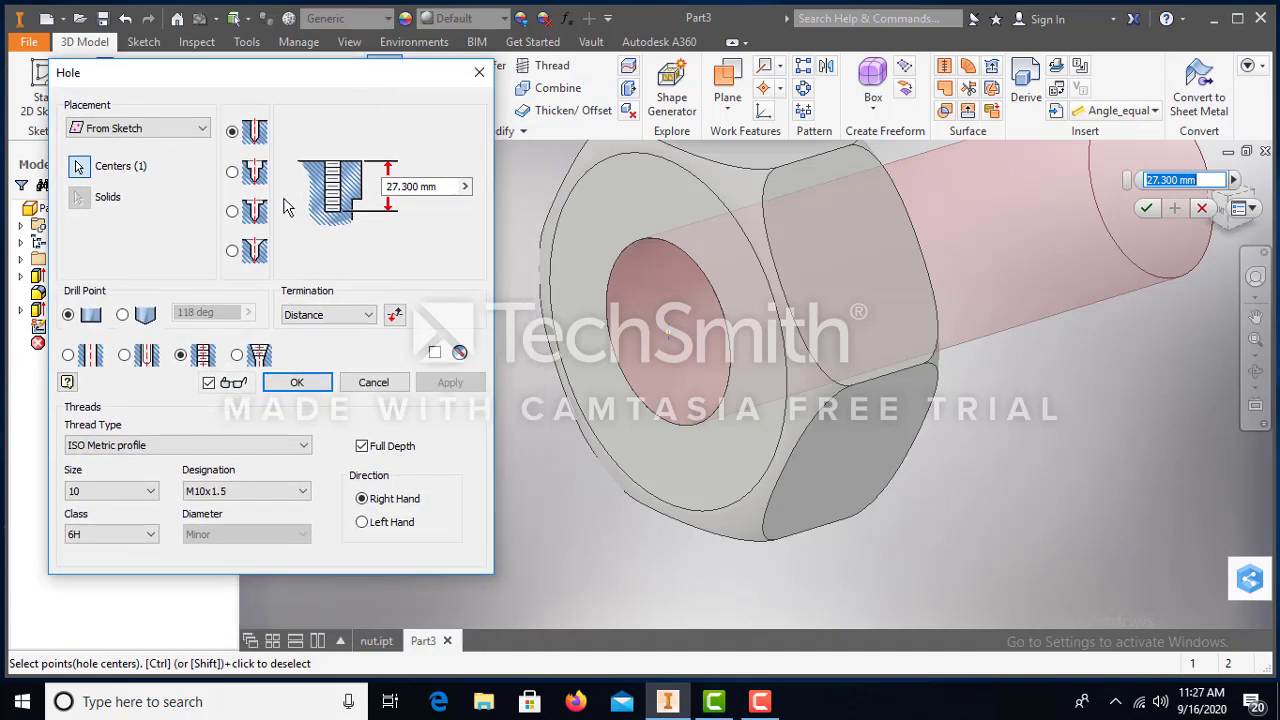
{"action": "left_click", "coordinate": [297, 382]}
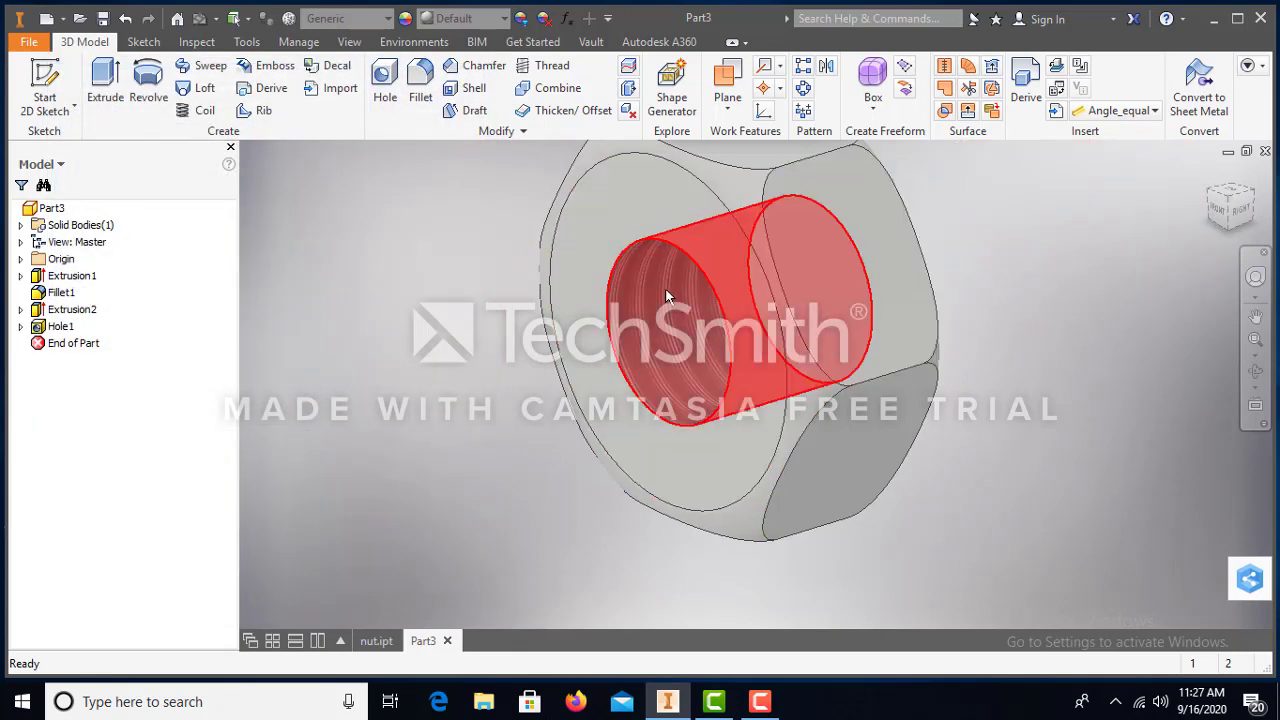
Chamfer the circular edges at both ends of the threaded hole with a distance of 0.5 mm.
{"action": "scroll", "coordinate": [910, 280], "scroll_direction": "down", "scroll_amount": 3}
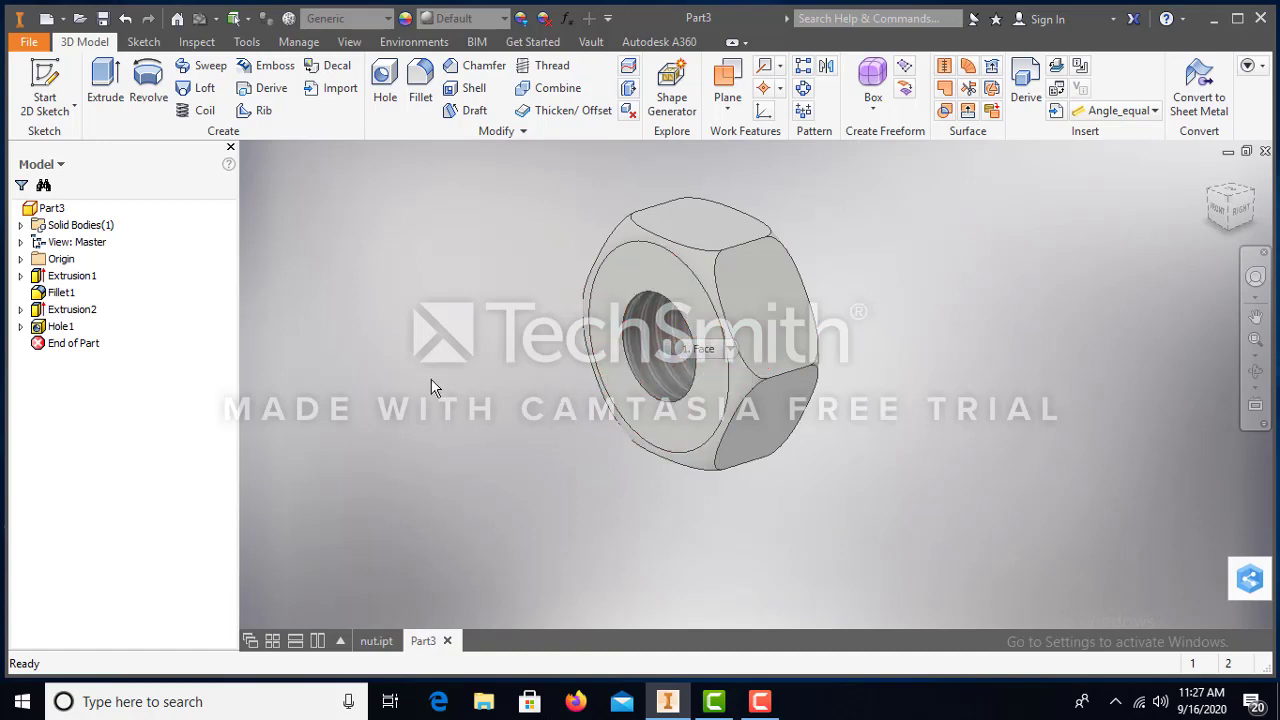
{"action": "left_click", "coordinate": [1208, 178]}
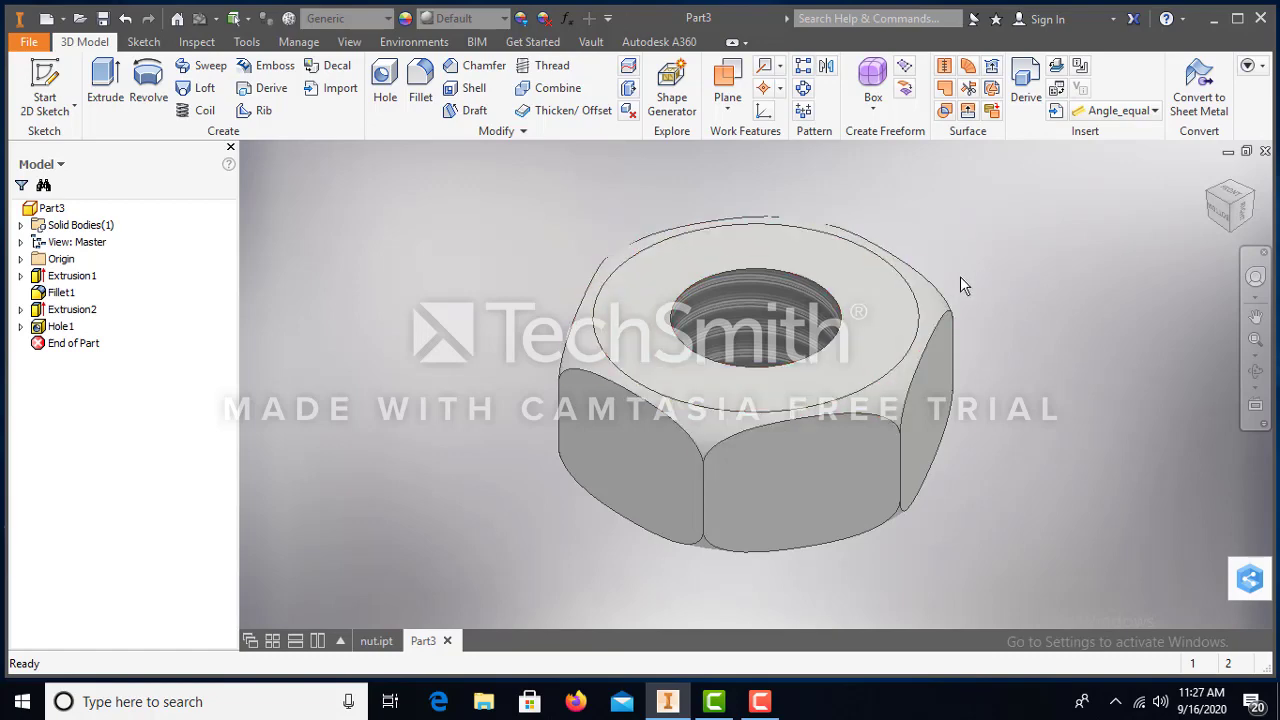
{"action": "left_click", "coordinate": [488, 72]}
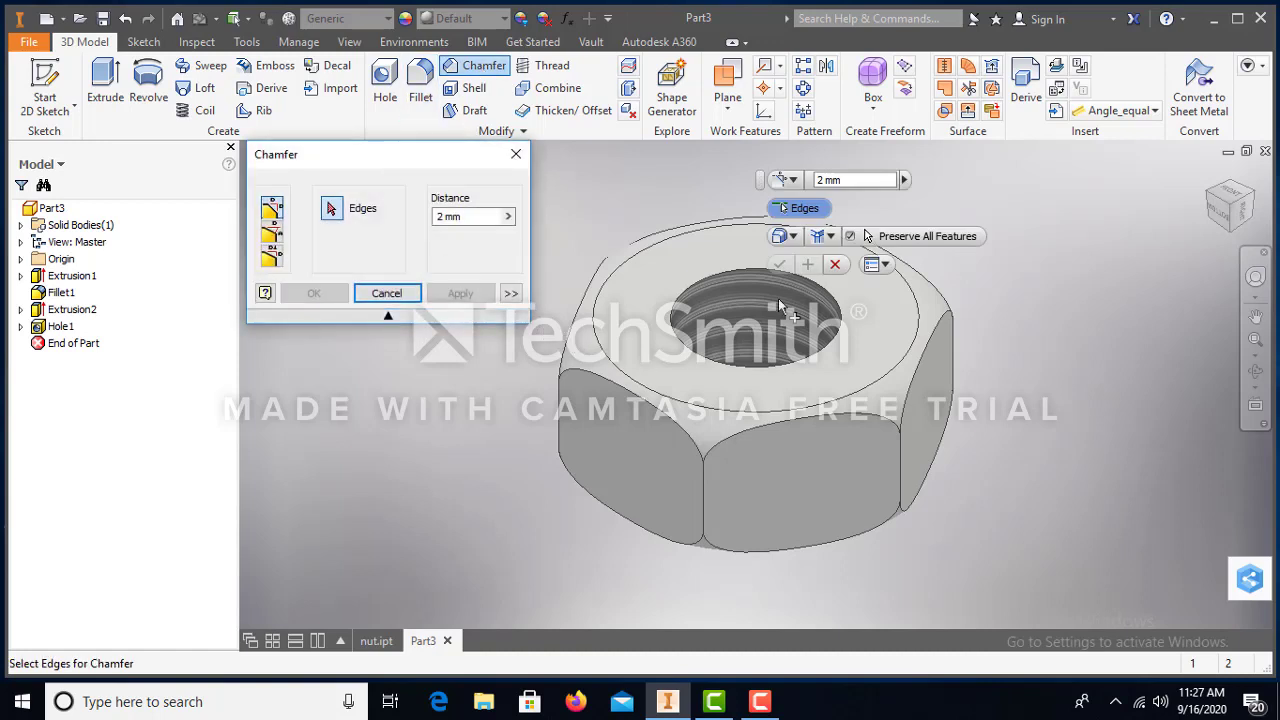
{"action": "left_click", "coordinate": [843, 318]}
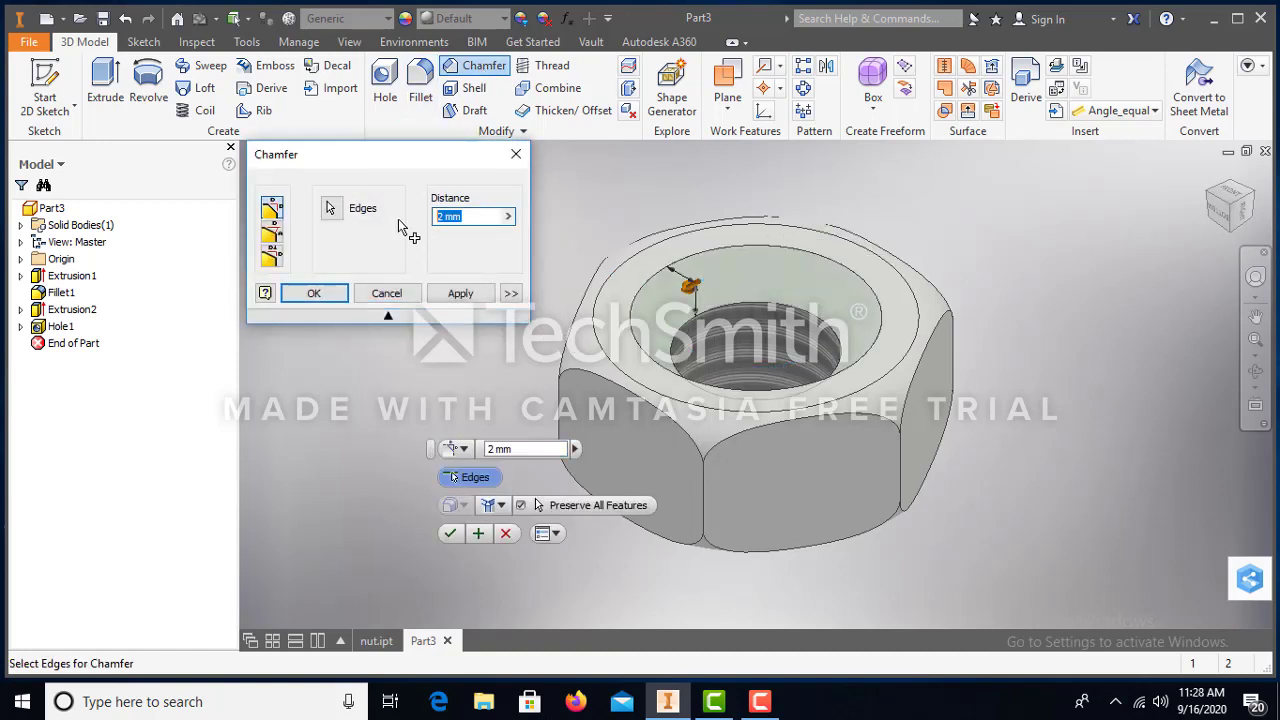
{"action": "type", "text": "0.5"}
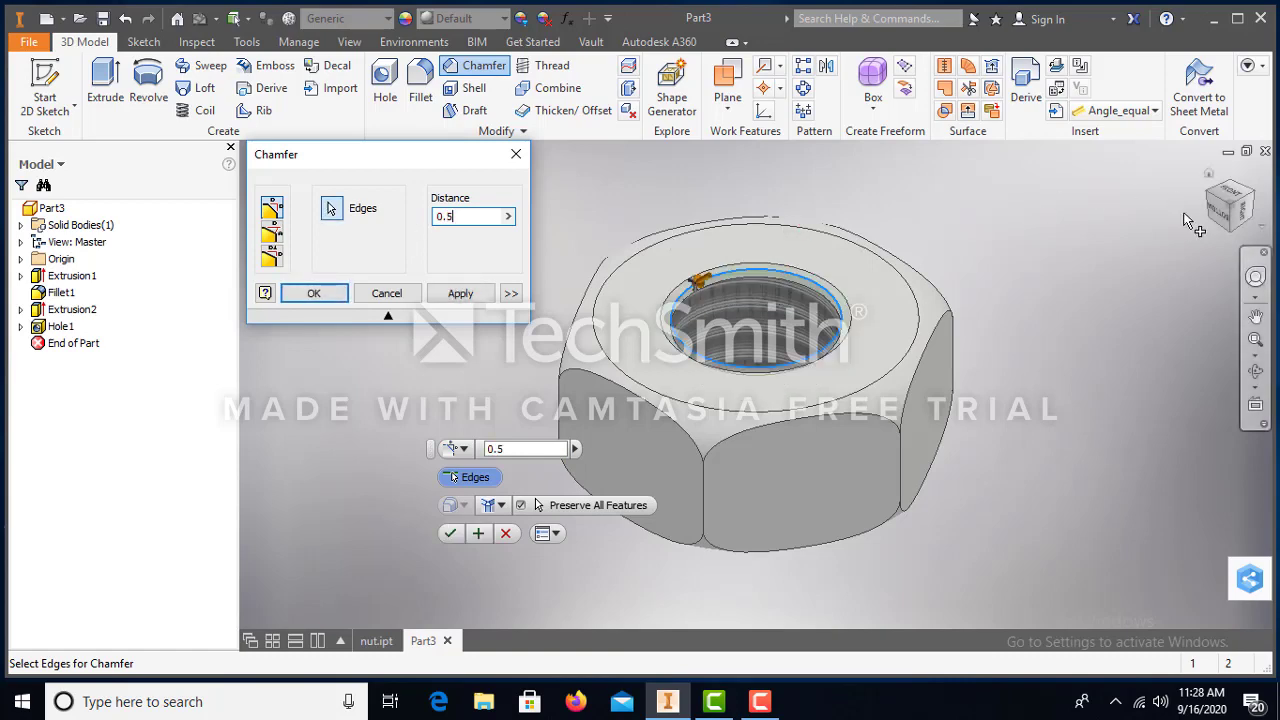
{"action": "left_click", "coordinate": [1193, 240]}
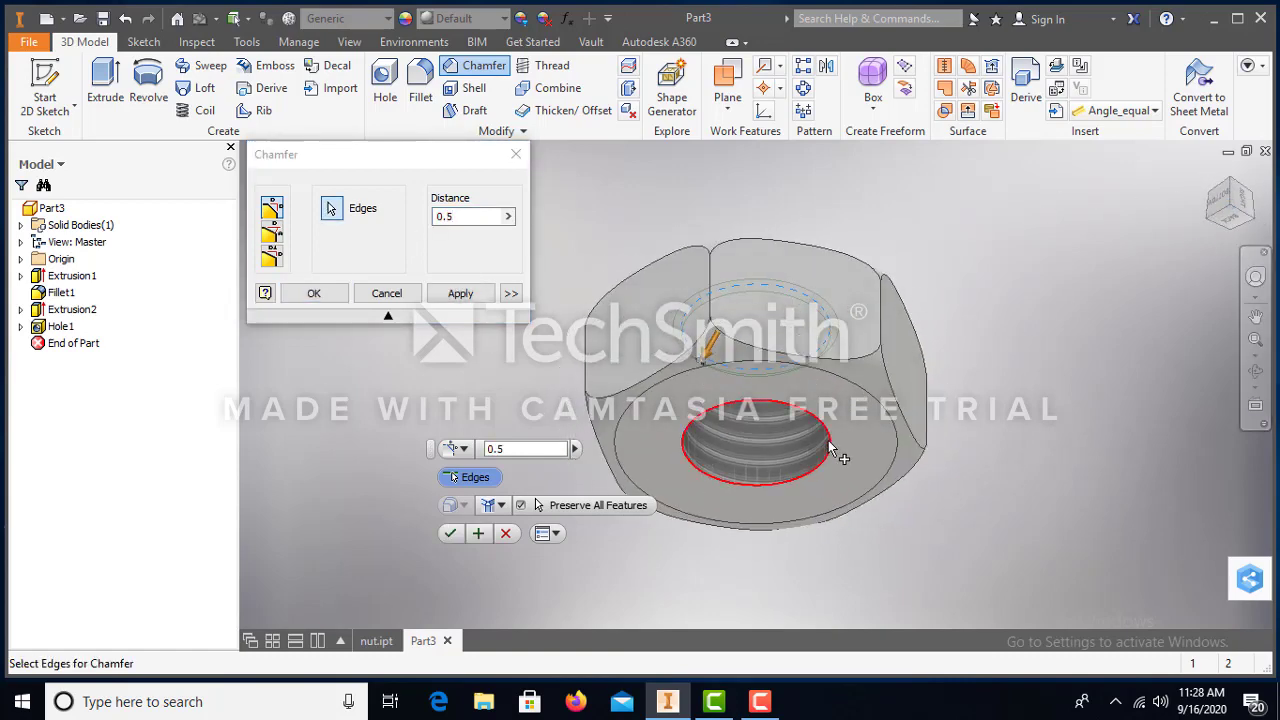
{"action": "left_click", "coordinate": [829, 442]}
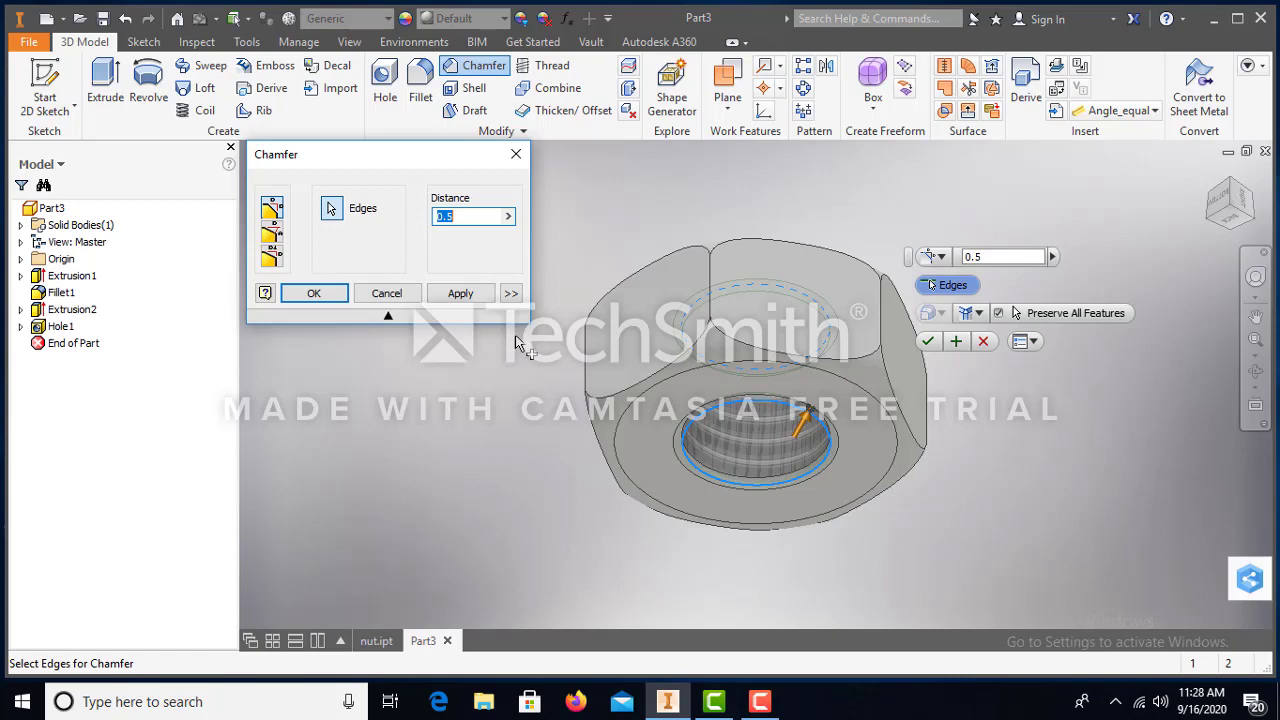
{"action": "left_click", "coordinate": [456, 296]}
{"action": "left_click", "coordinate": [387, 293]}
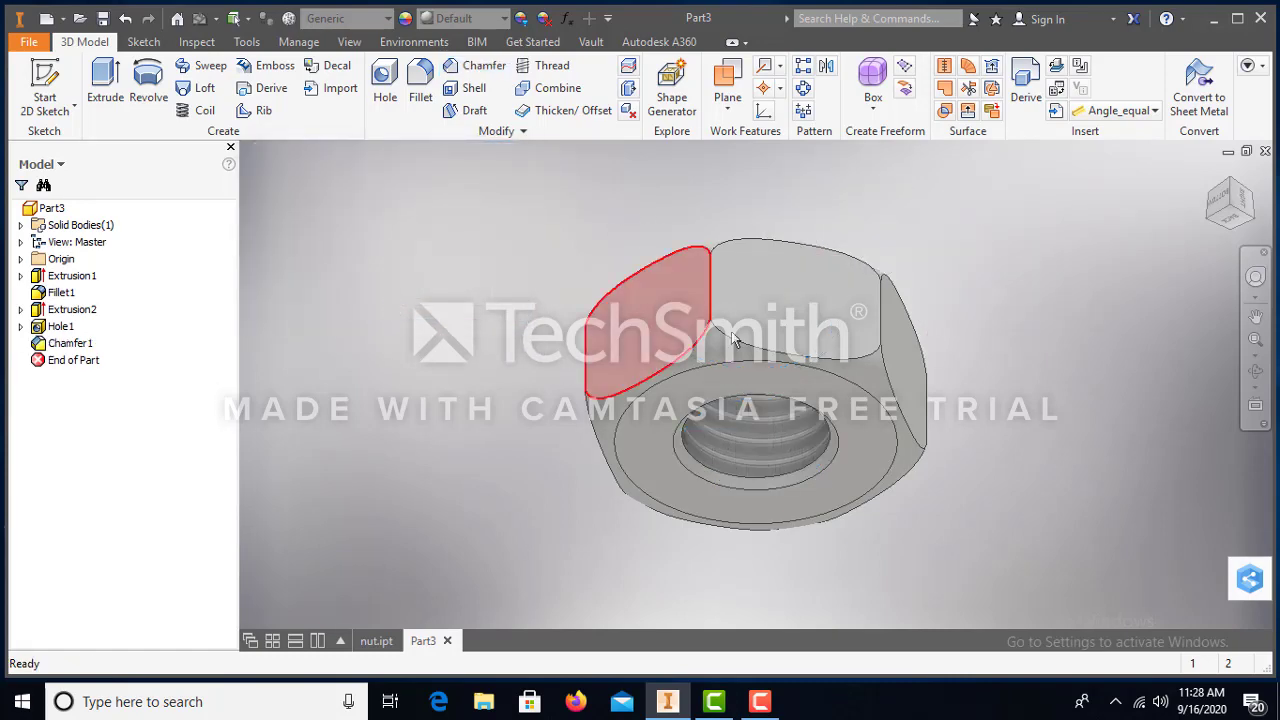
{"action": "left_click", "coordinate": [1209, 174]}
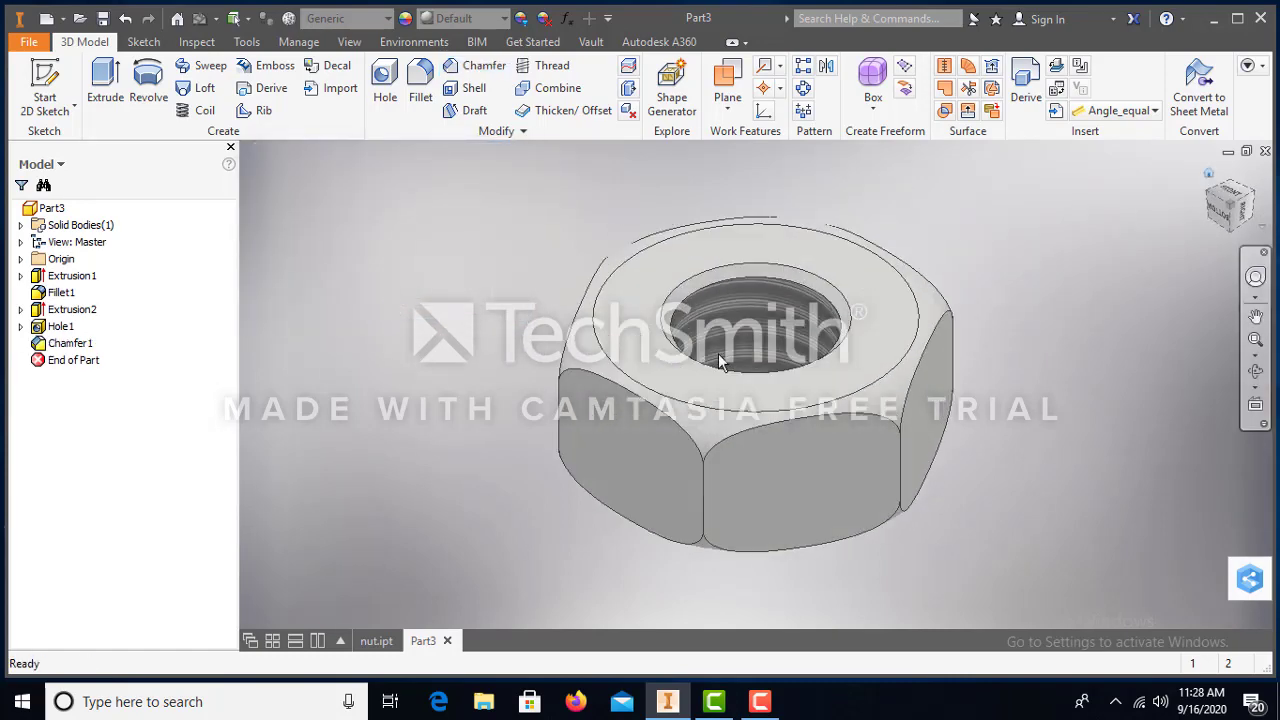